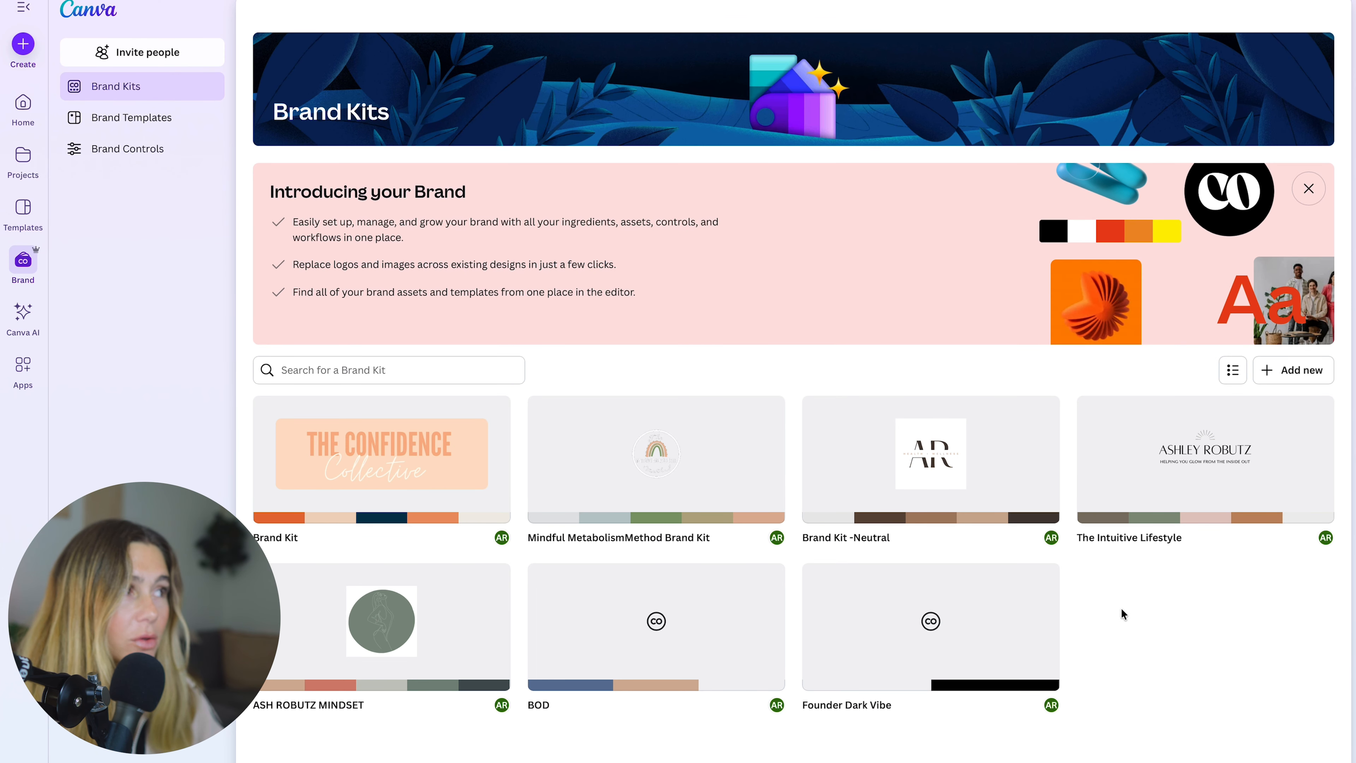
Open the Founder Dark Vibe brand kit and inspect the font settings of its Subtitle and Title styles.
{"action": "left_click", "coordinate": [920, 641]}
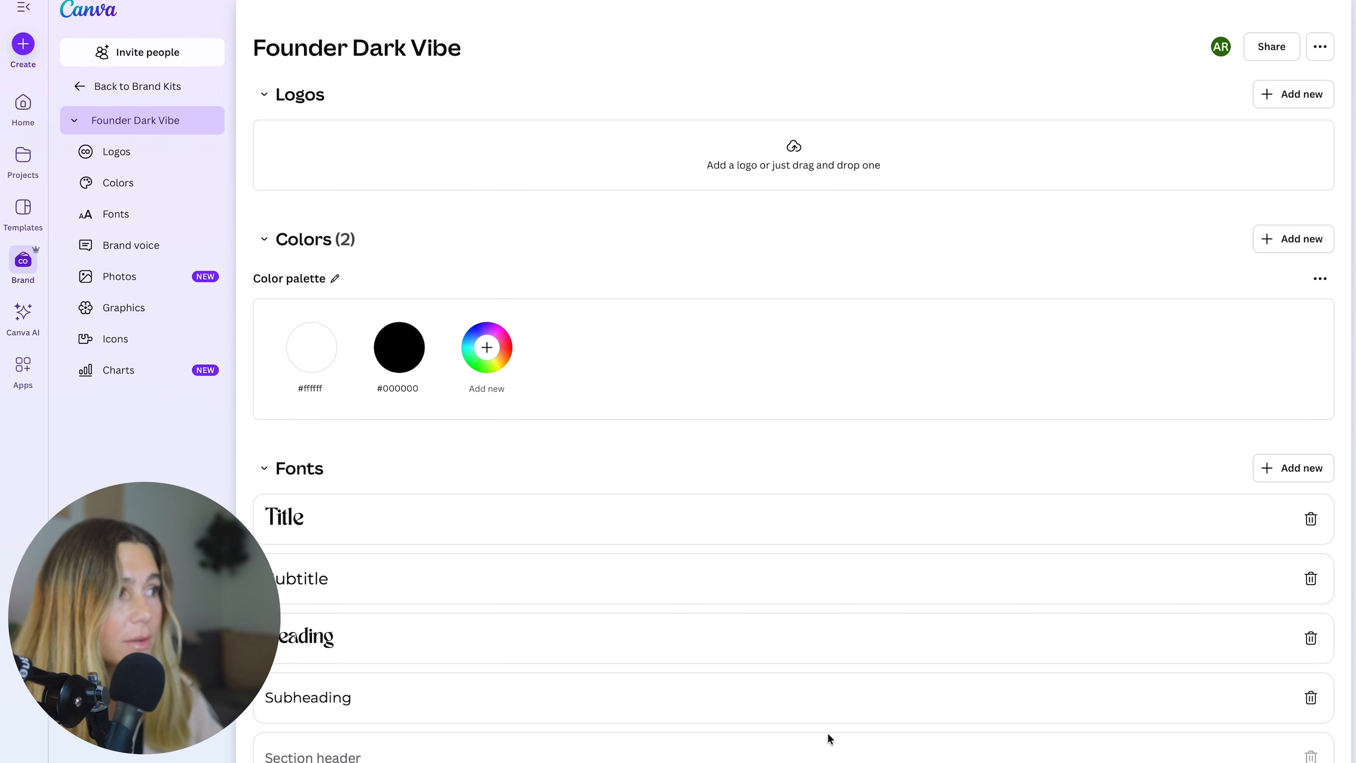
{"action": "scroll", "coordinate": [776, 290], "scroll_direction": "down", "scroll_amount": 2}
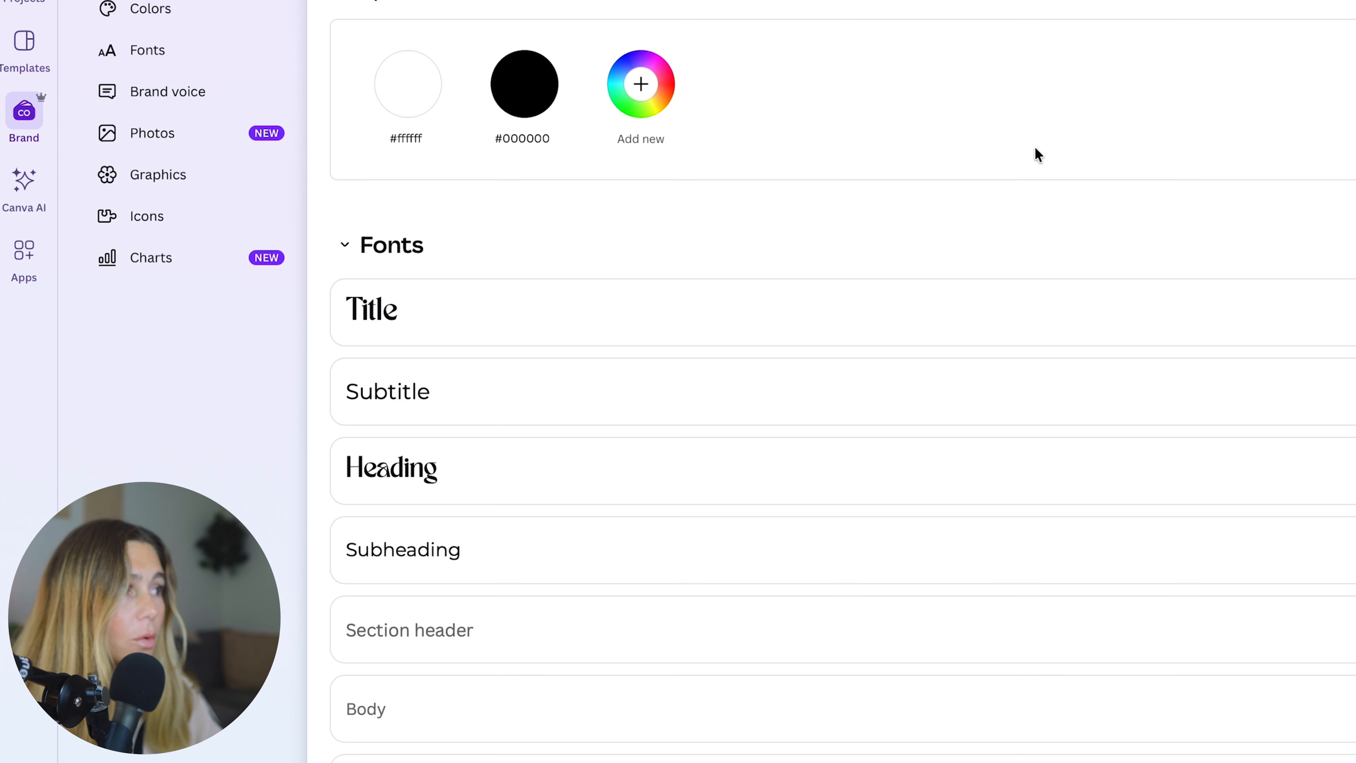
{"action": "left_click", "coordinate": [819, 316]}
{"action": "left_click", "coordinate": [720, 479]}
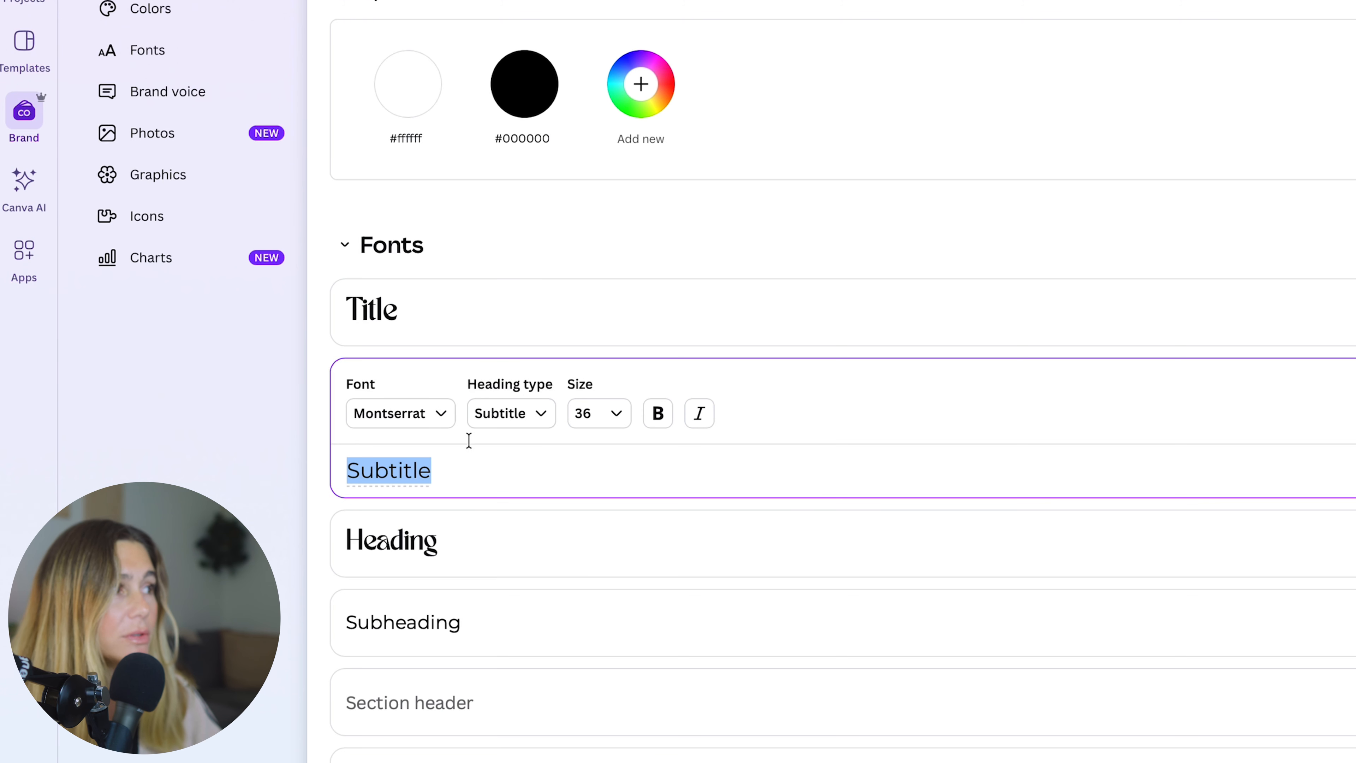
{"action": "left_click", "coordinate": [444, 310]}
{"action": "scroll", "coordinate": [788, 157], "scroll_direction": "up", "scroll_amount": 3}
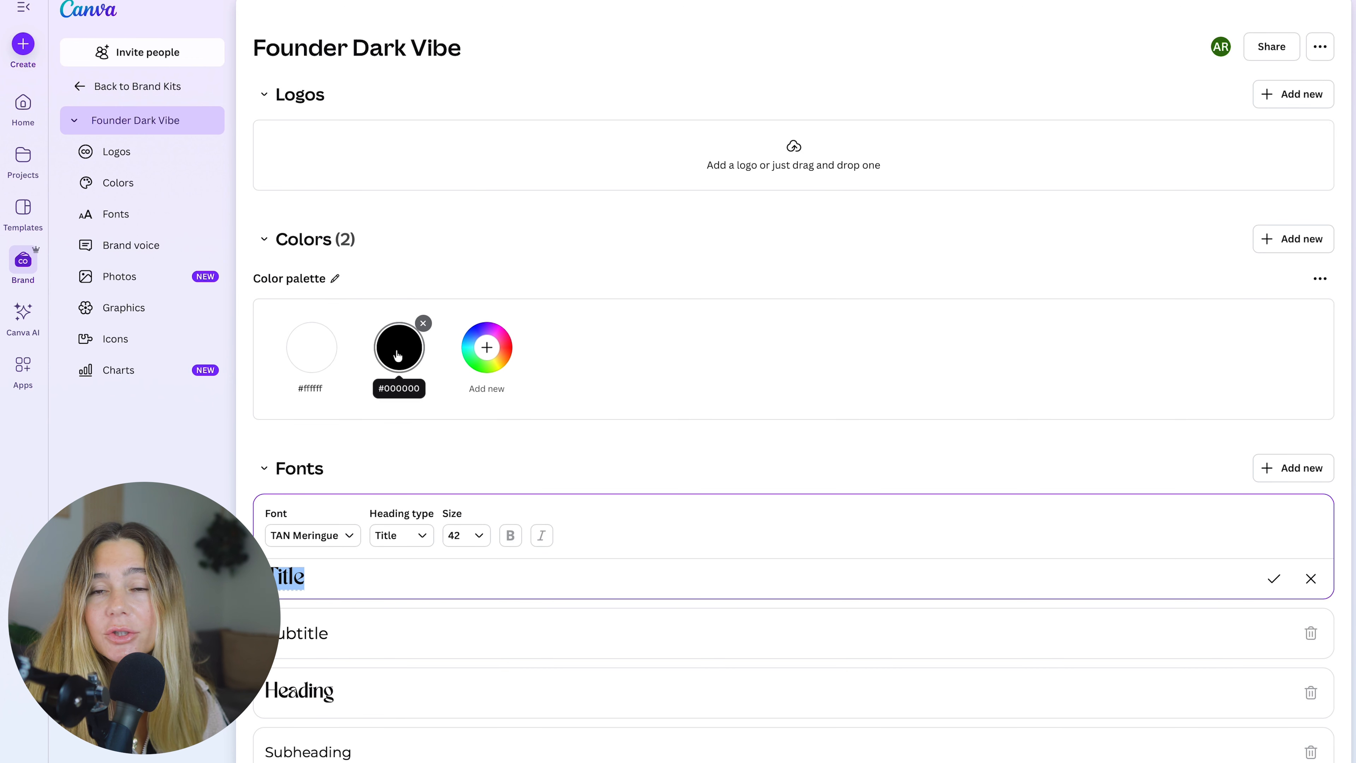
Return to the Brand Kits overview and look at the option for adding a new kit.
{"action": "key", "text": "alt+Left"}
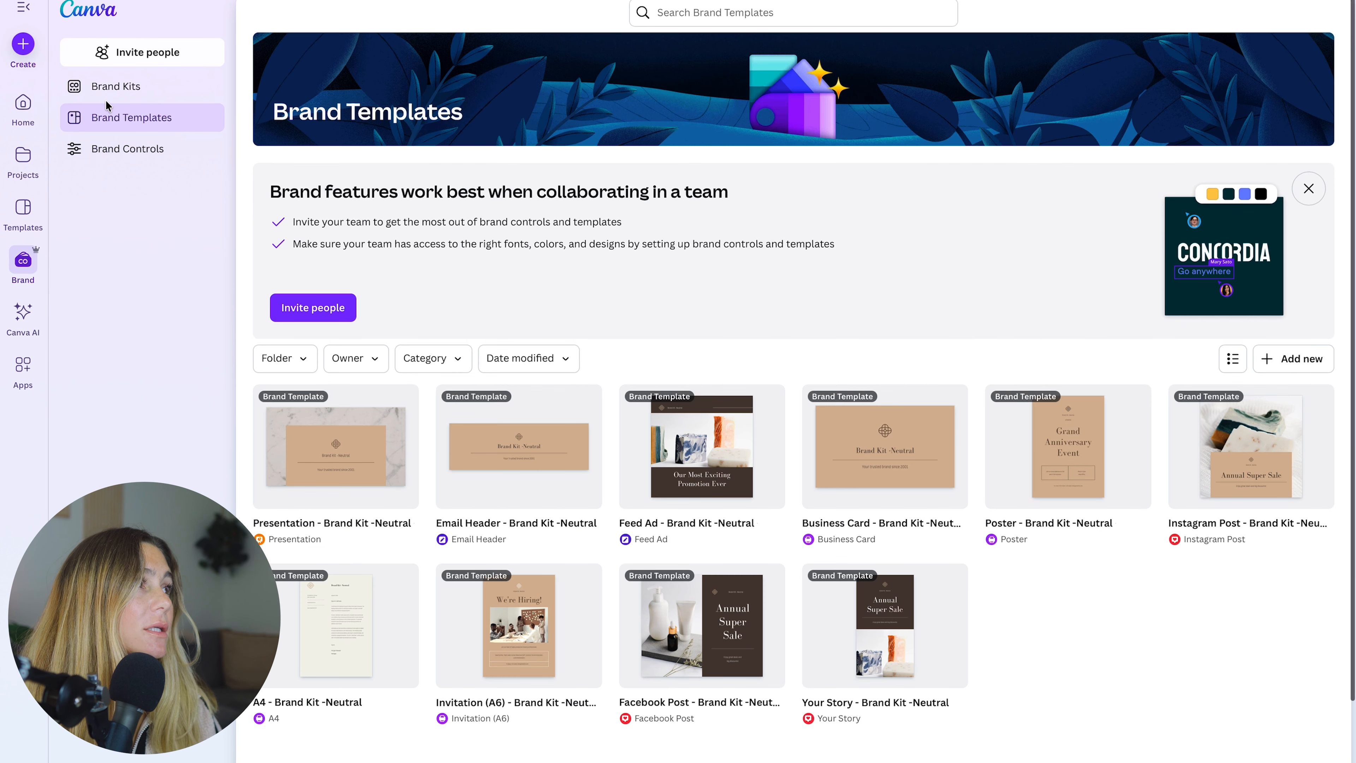
{"action": "left_click", "coordinate": [109, 96]}
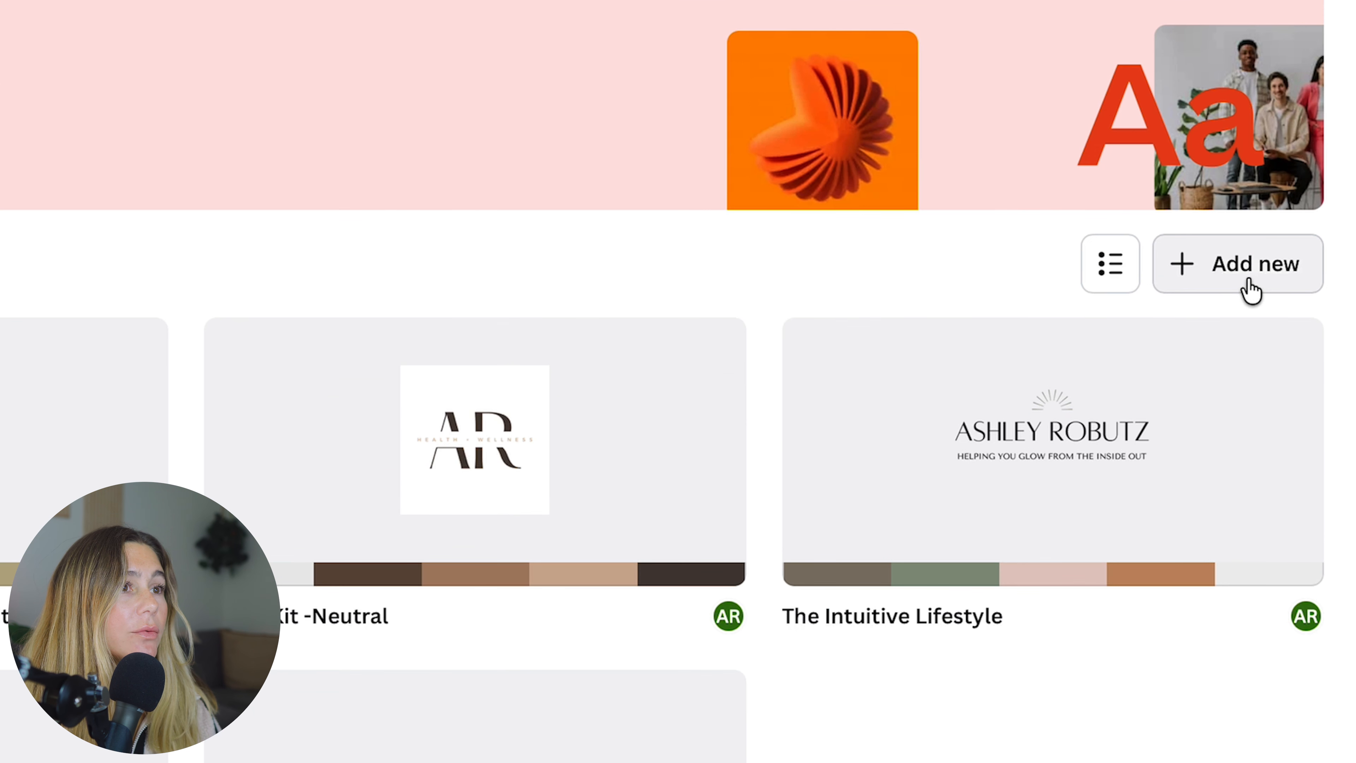
{"action": "left_click", "coordinate": [1298, 377]}
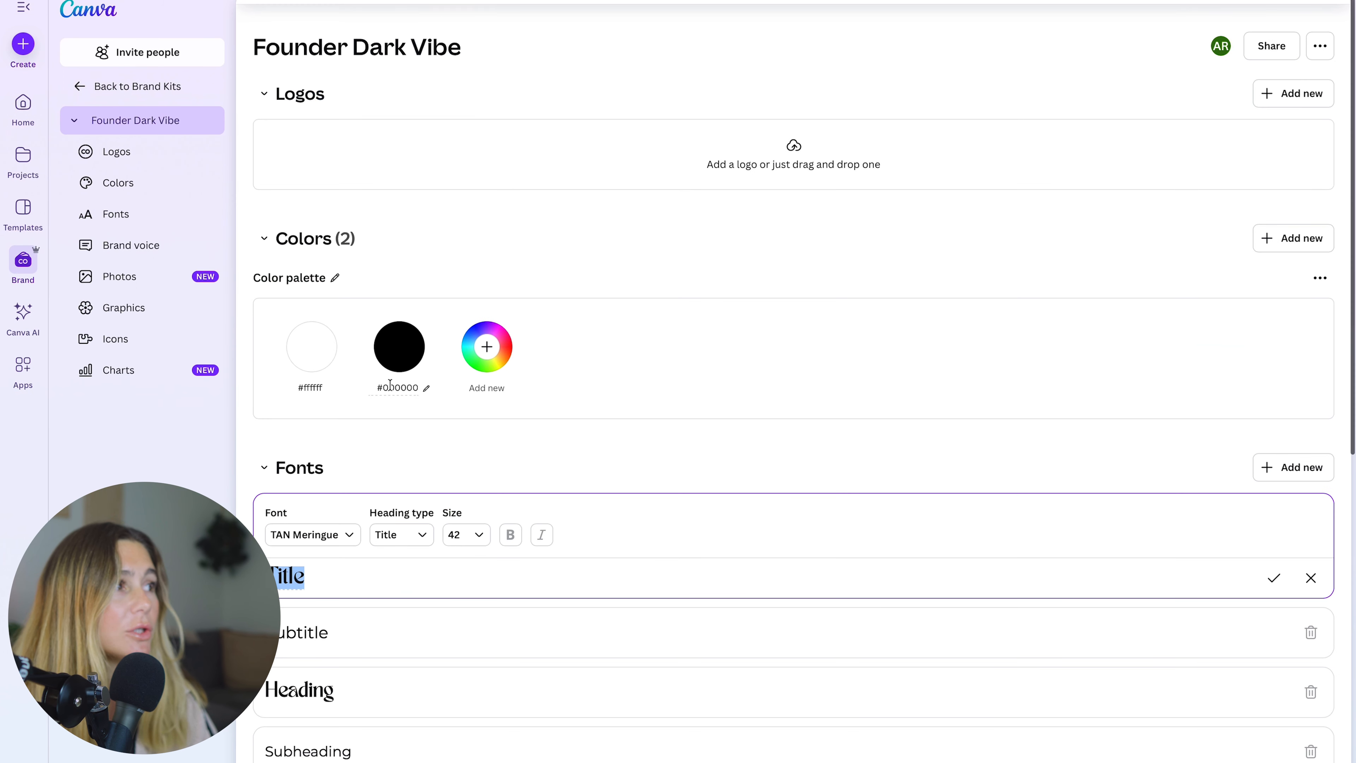
Review the Founder Dark Vibe kit's sections, from logos, colors and fonts through brand voice, photos, graphics, icons and charts.
{"action": "left_click", "coordinate": [312, 350]}
{"action": "left_click", "coordinate": [759, 331]}
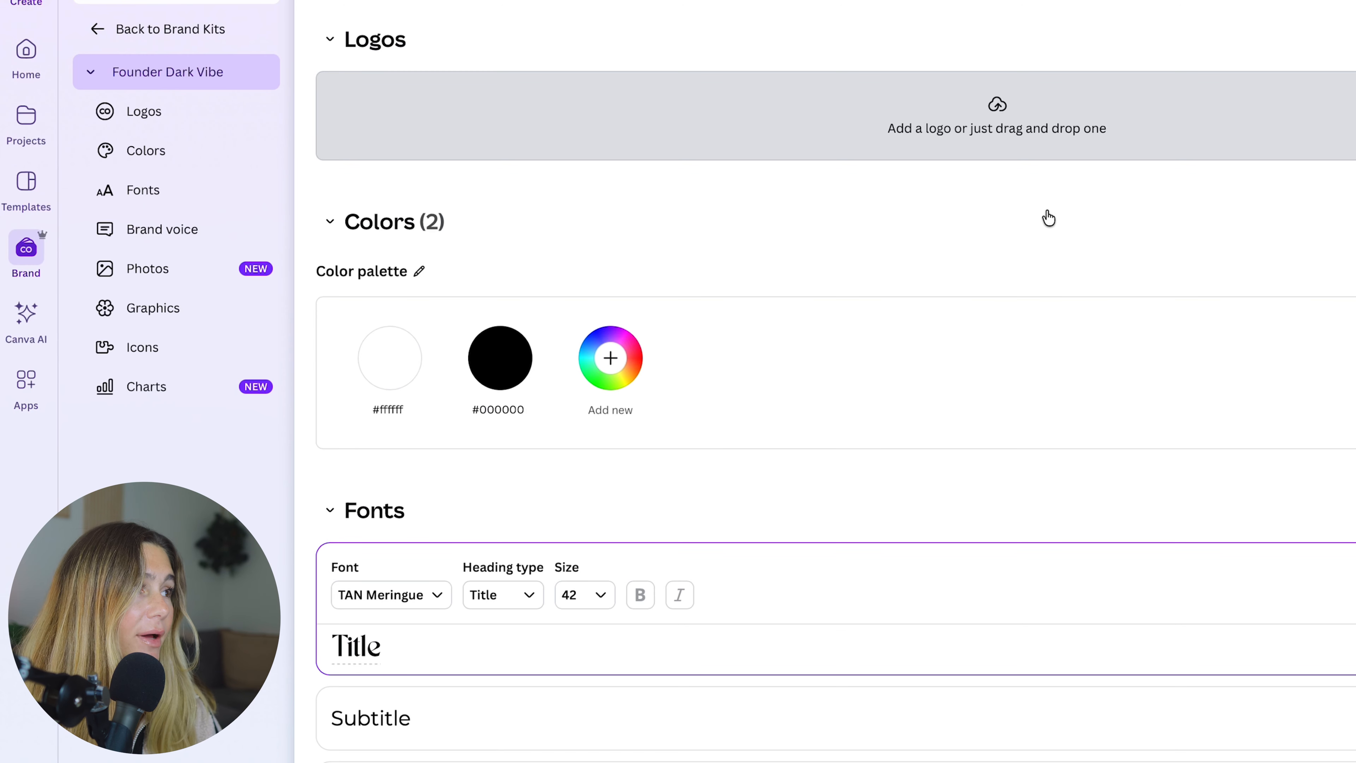
{"action": "scroll", "coordinate": [1048, 218], "scroll_direction": "down", "scroll_amount": 10}
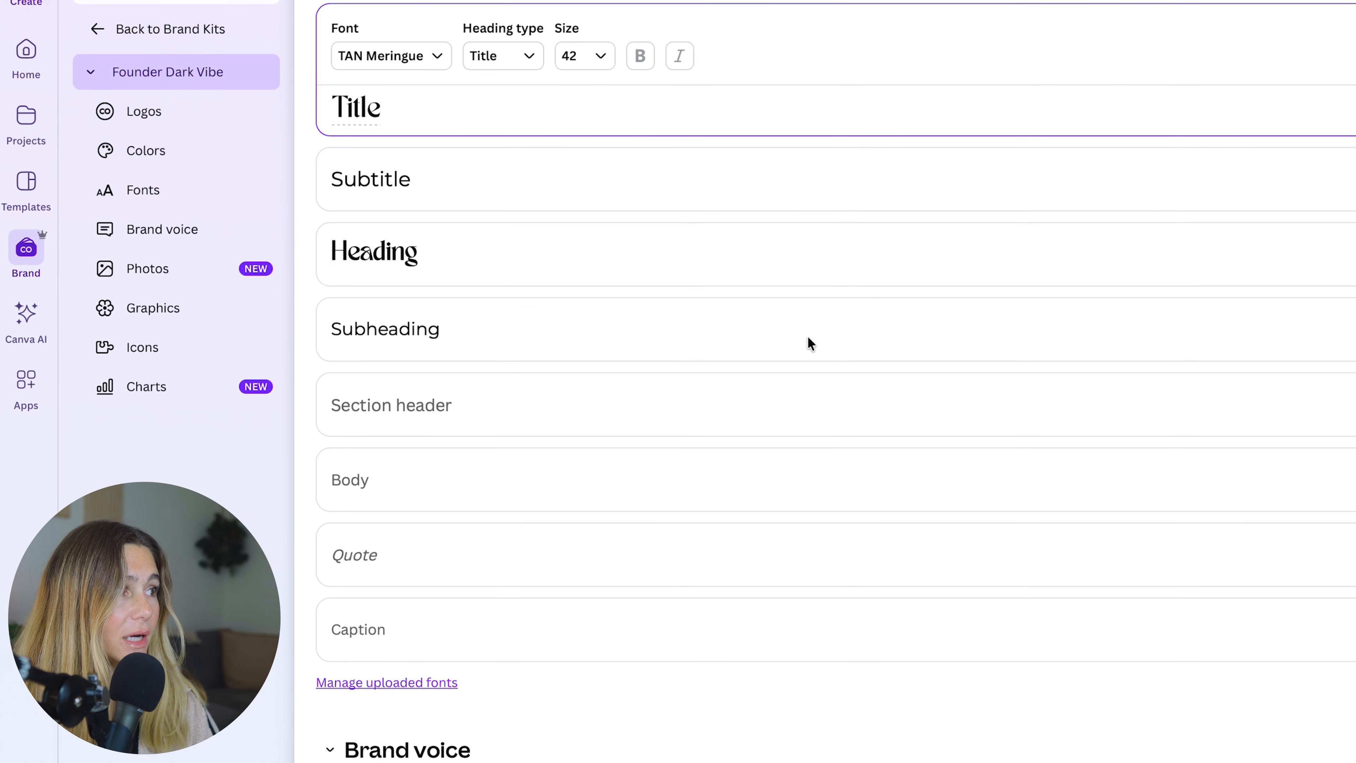
{"action": "scroll", "coordinate": [1041, 243], "scroll_direction": "down", "scroll_amount": 7}
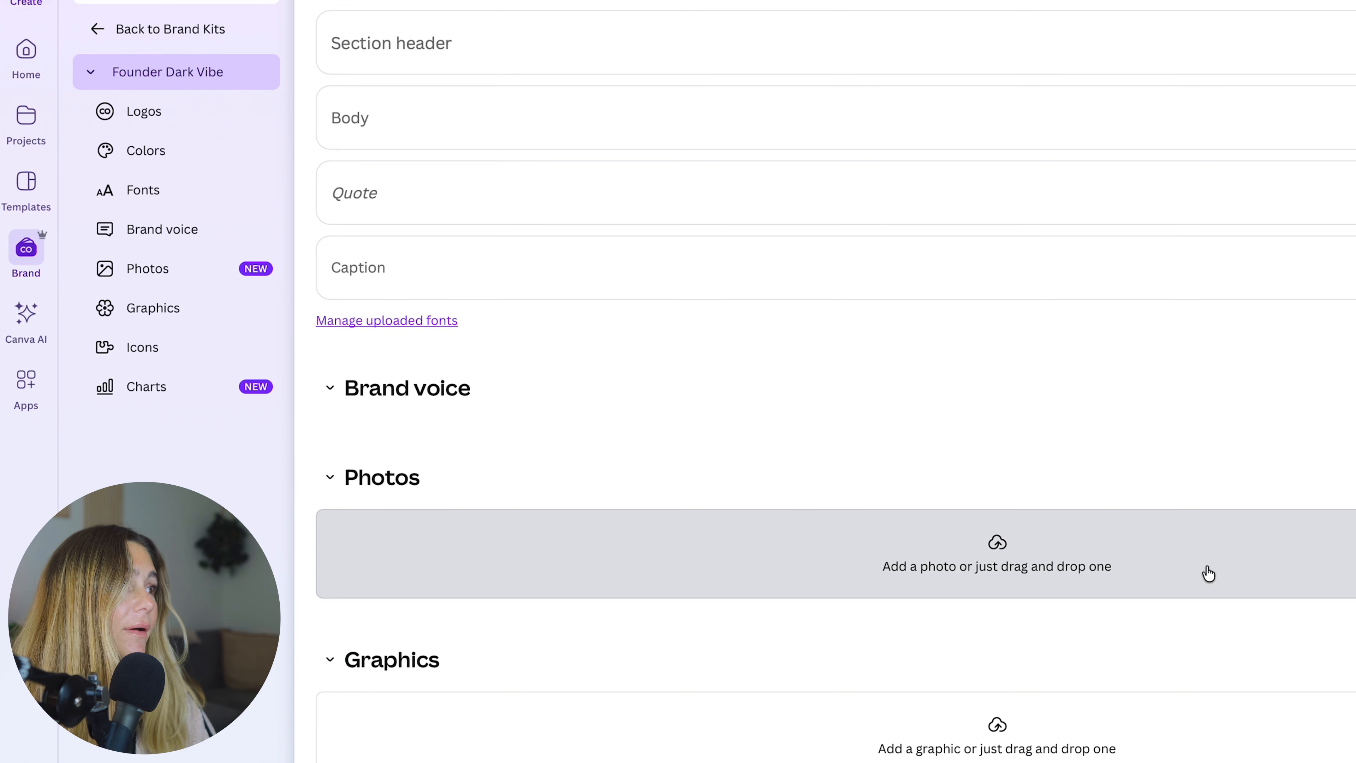
{"action": "scroll", "coordinate": [1079, 473], "scroll_direction": "down", "scroll_amount": 5}
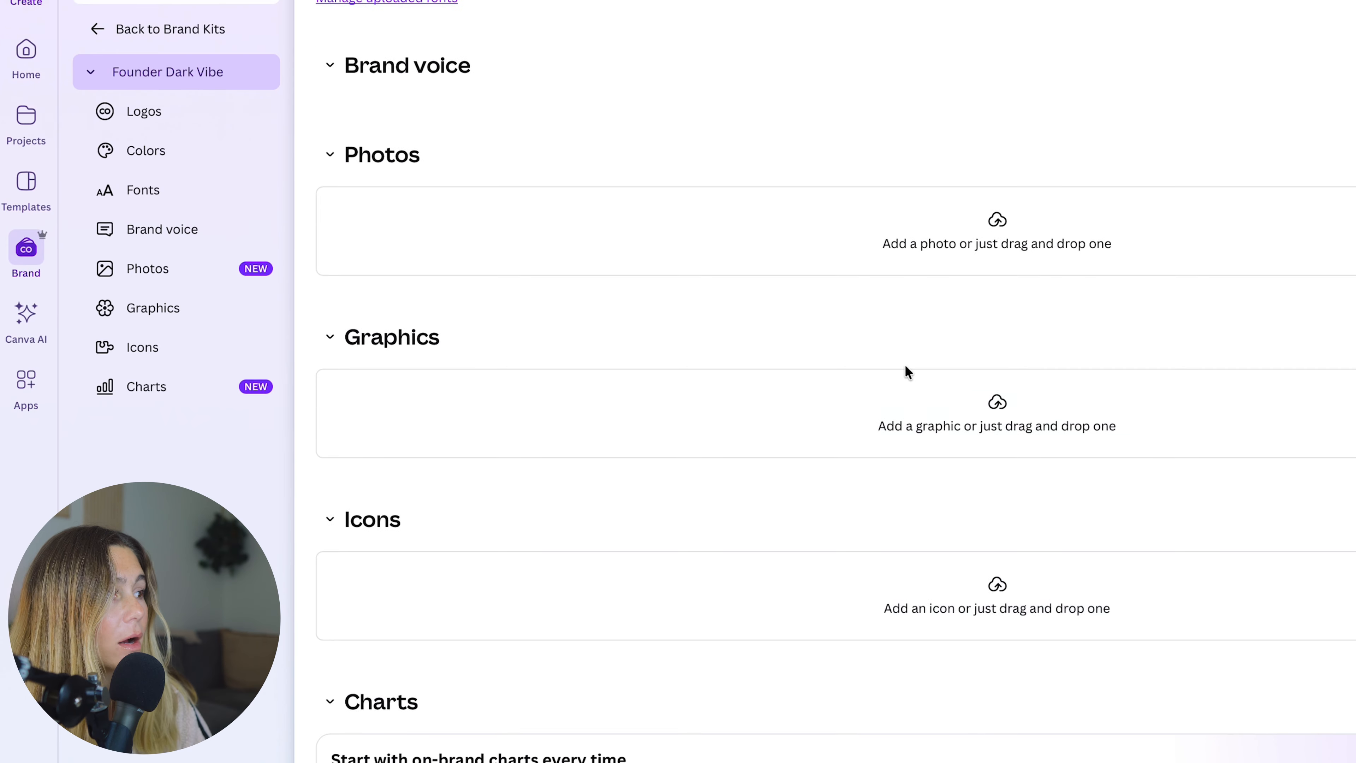
{"action": "scroll", "coordinate": [905, 369], "scroll_direction": "up", "scroll_amount": 9}
{"action": "scroll", "coordinate": [905, 369], "scroll_direction": "up", "scroll_amount": 12}
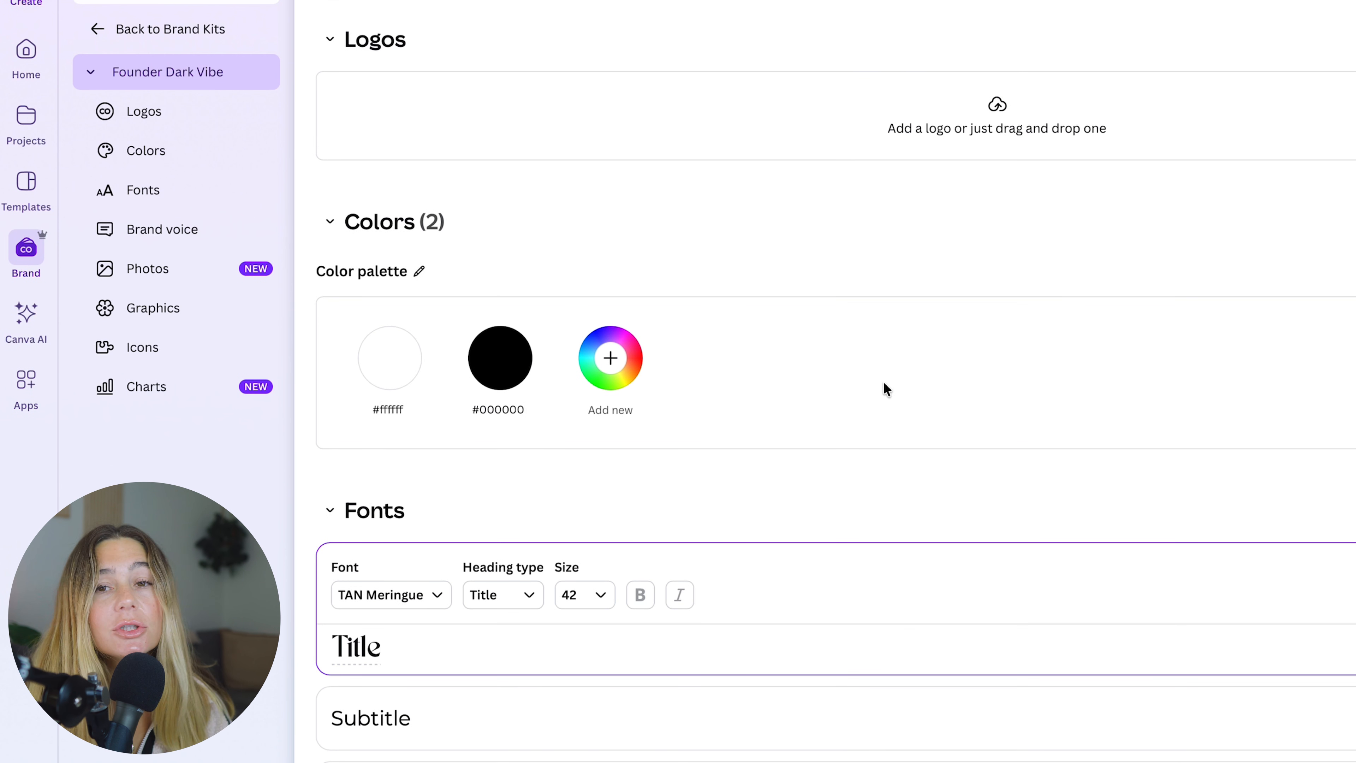
Switch the coaching session post's styles to the Founder Dark Vibe brand kit and apply its color palette and brand fonts.
{"action": "left_click", "coordinate": [652, 155]}
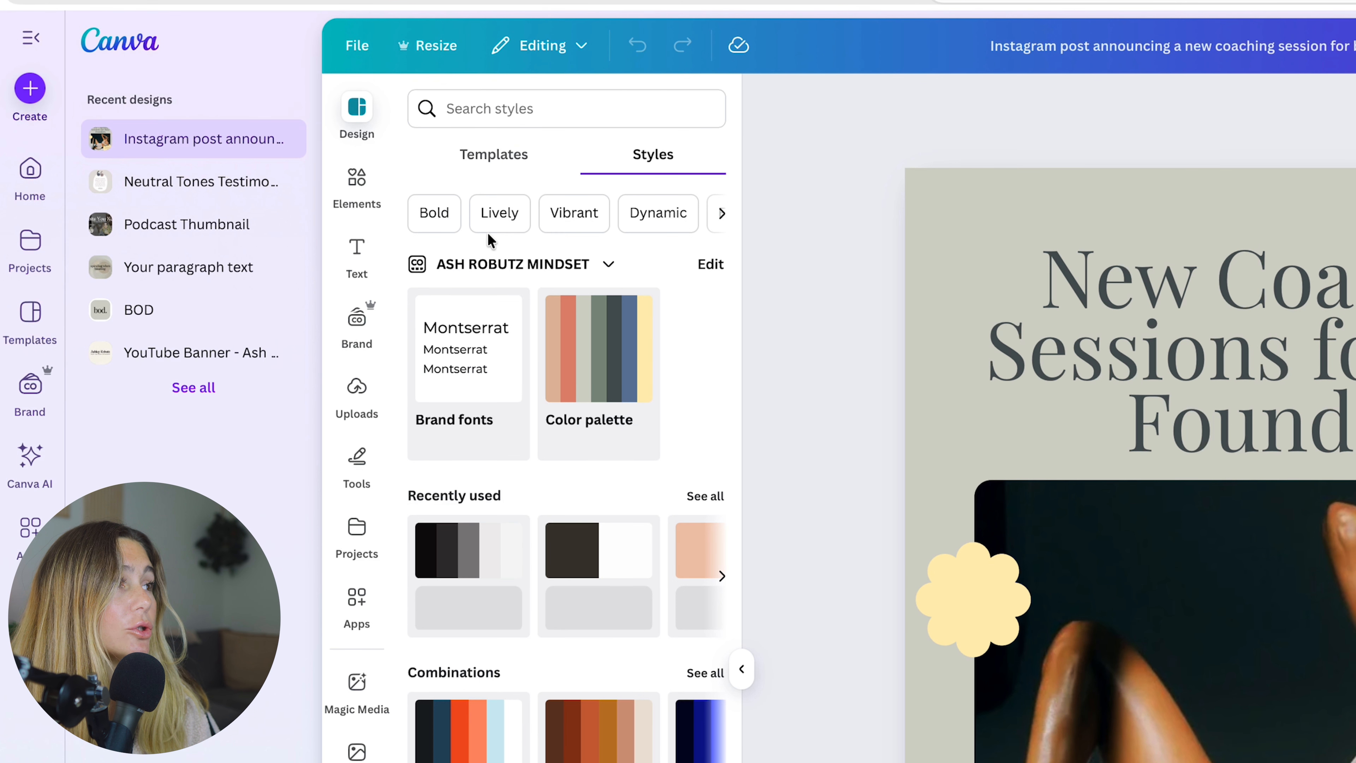
{"action": "left_click", "coordinate": [550, 270]}
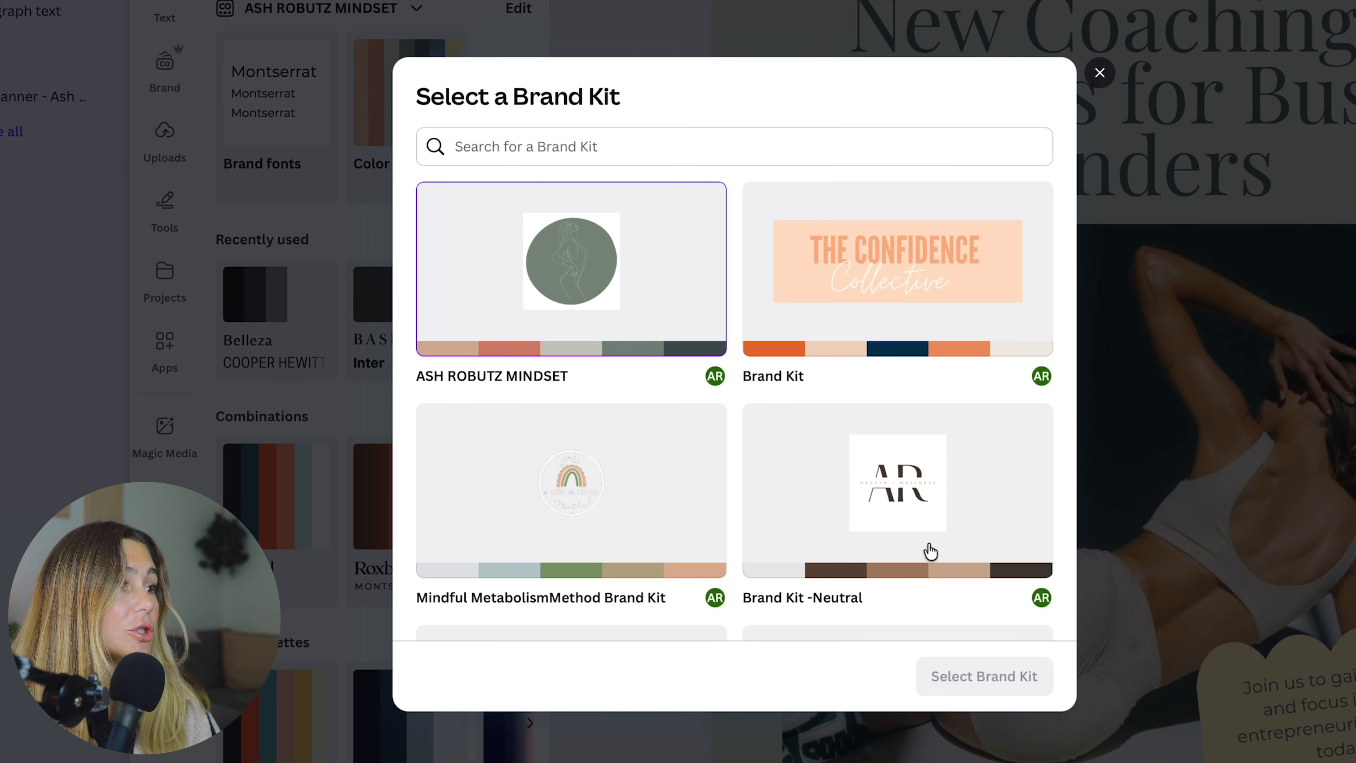
{"action": "scroll", "coordinate": [930, 550], "scroll_direction": "down", "scroll_amount": 5}
{"action": "left_click", "coordinate": [657, 530]}
{"action": "left_click", "coordinate": [956, 675]}
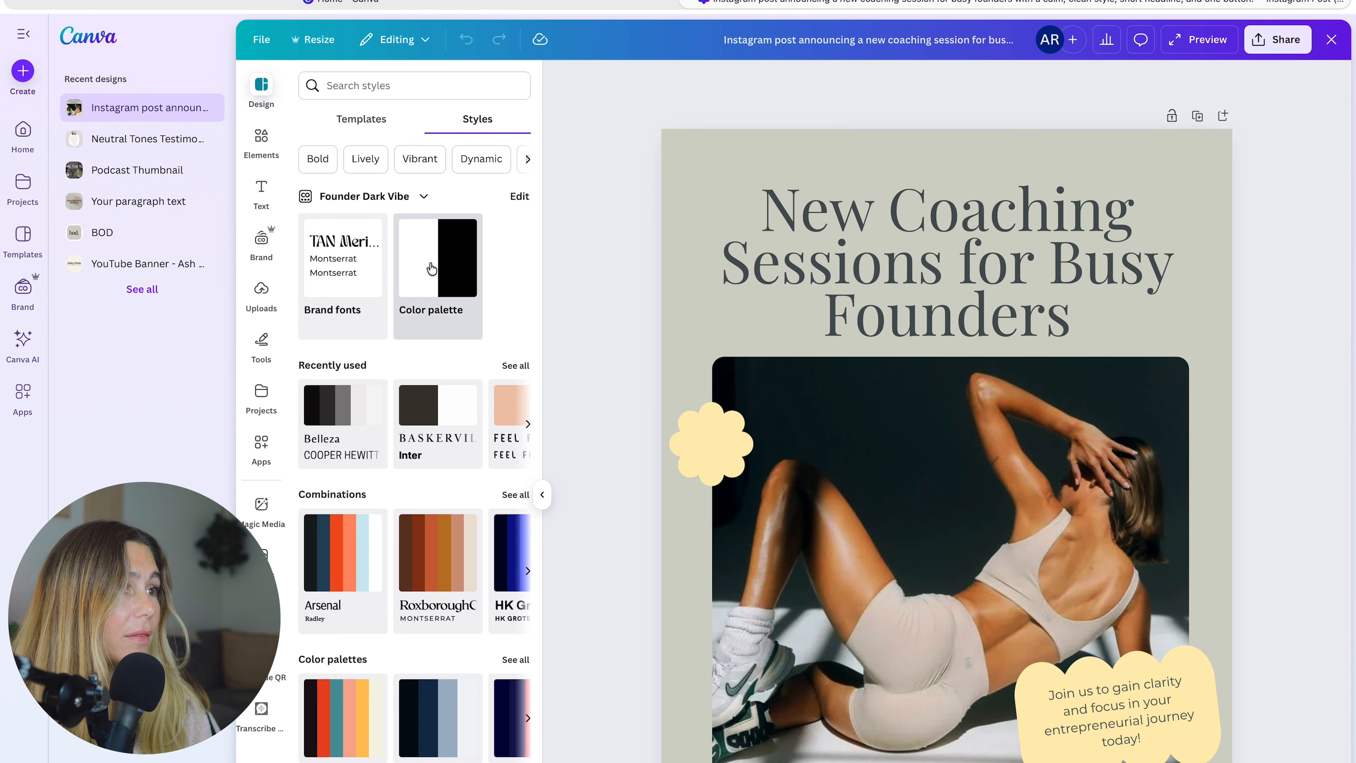
{"action": "left_click", "coordinate": [430, 267]}
{"action": "left_click", "coordinate": [322, 277]}
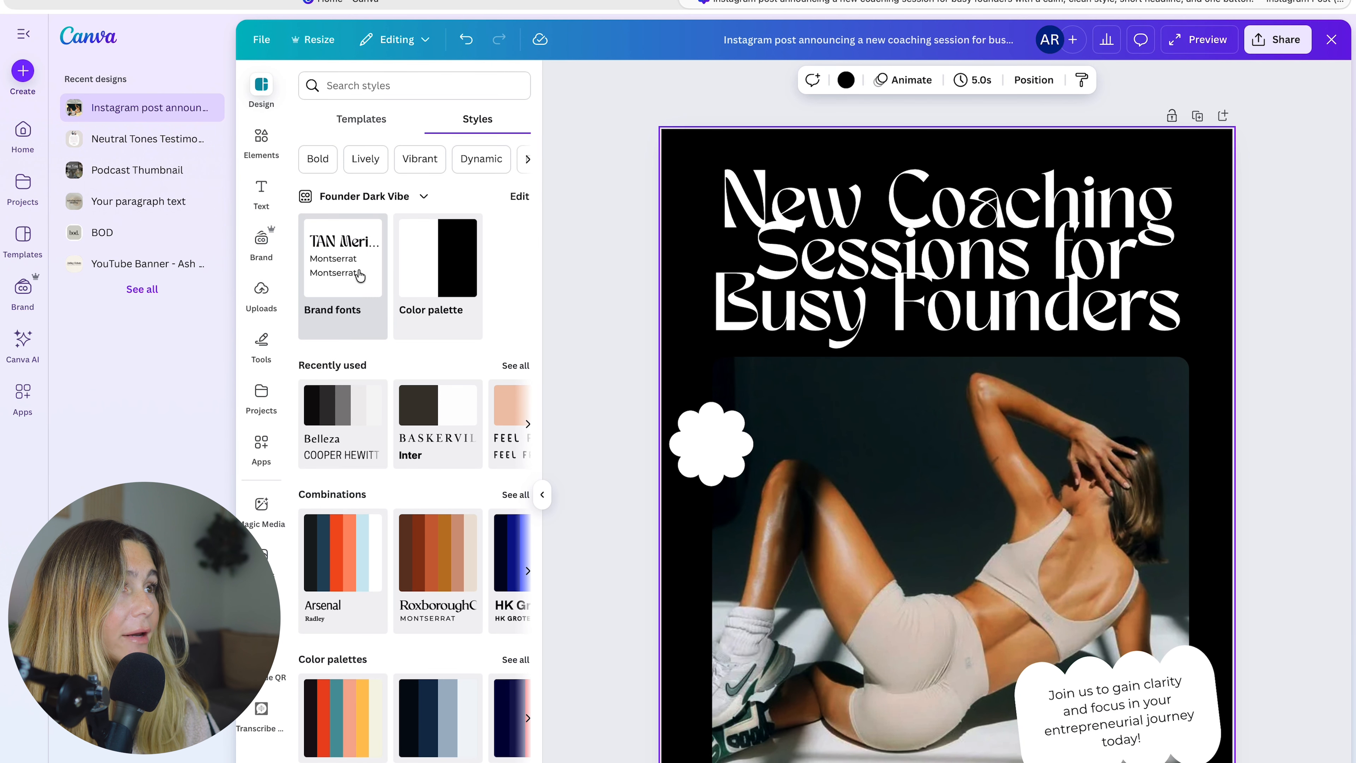
Create a new blank Instagram Post (4:5) design from the home page.
{"action": "left_click", "coordinate": [538, 4]}
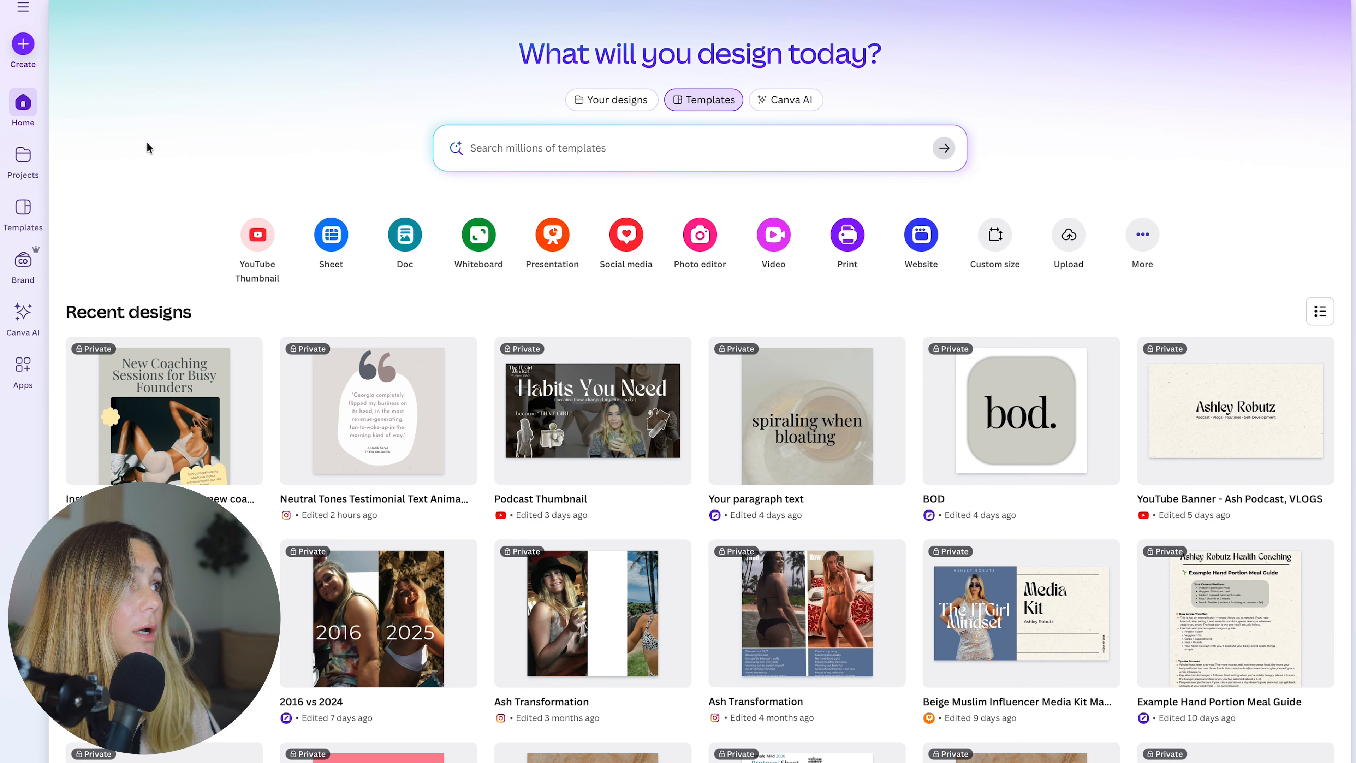
{"action": "left_click", "coordinate": [26, 51]}
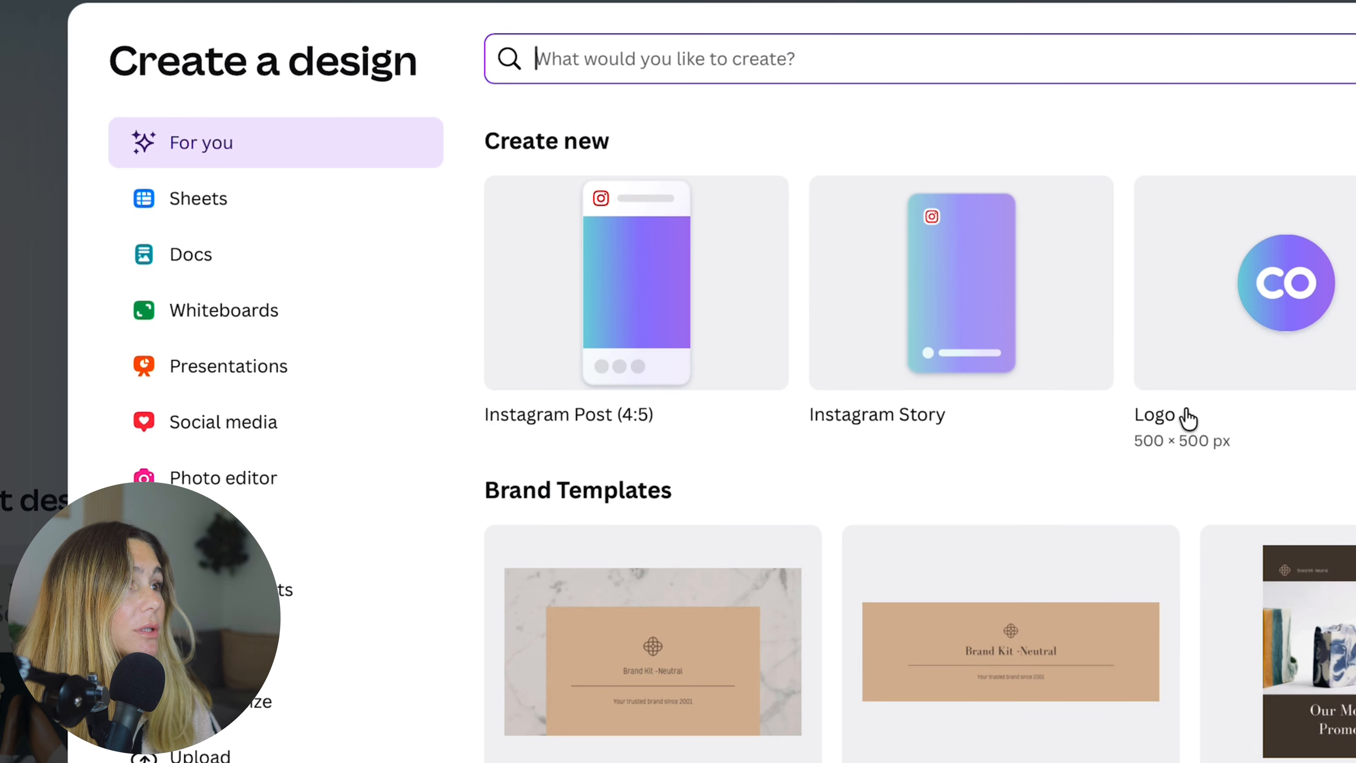
{"action": "left_click", "coordinate": [624, 368]}
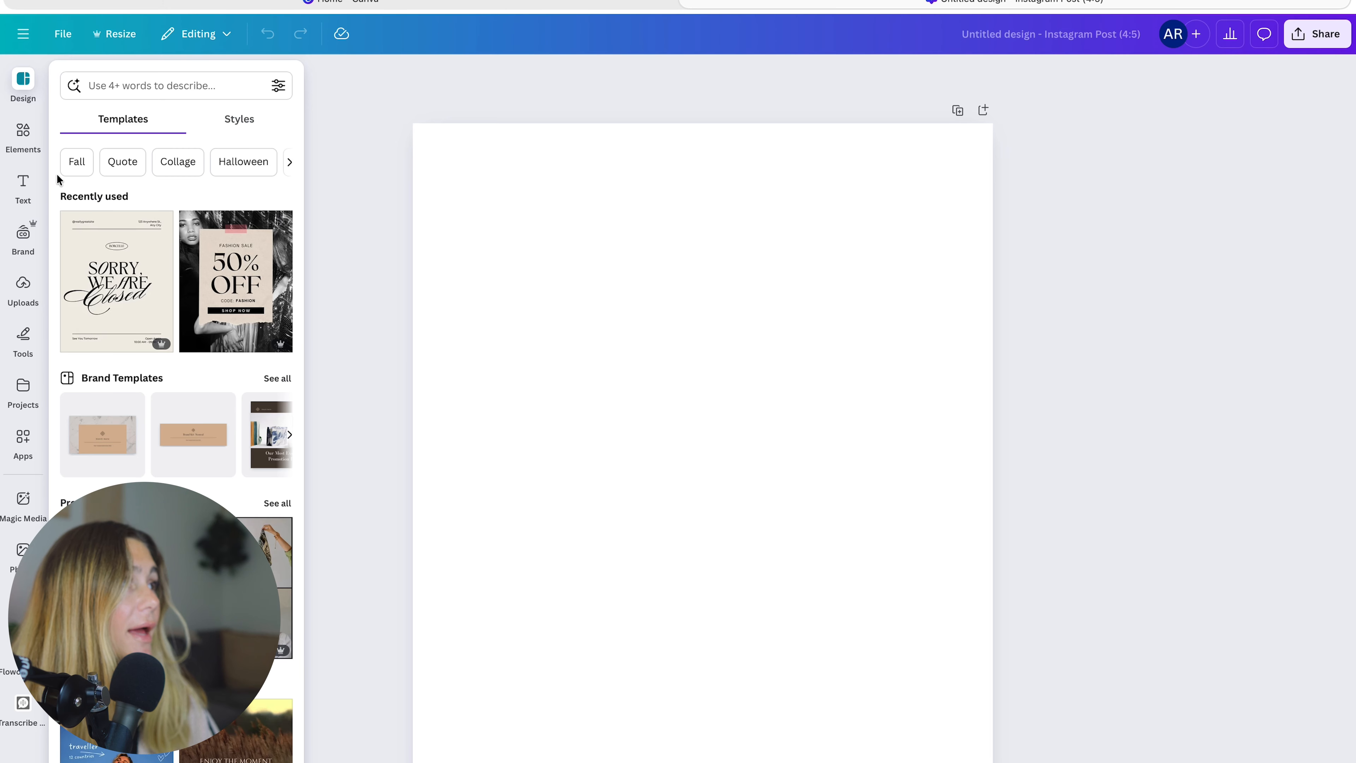
Generate templates for "hiring a VA for coaching business" and apply the "Hire a Virtual Assistant" design to the blank page.
{"action": "left_click", "coordinate": [90, 87]}
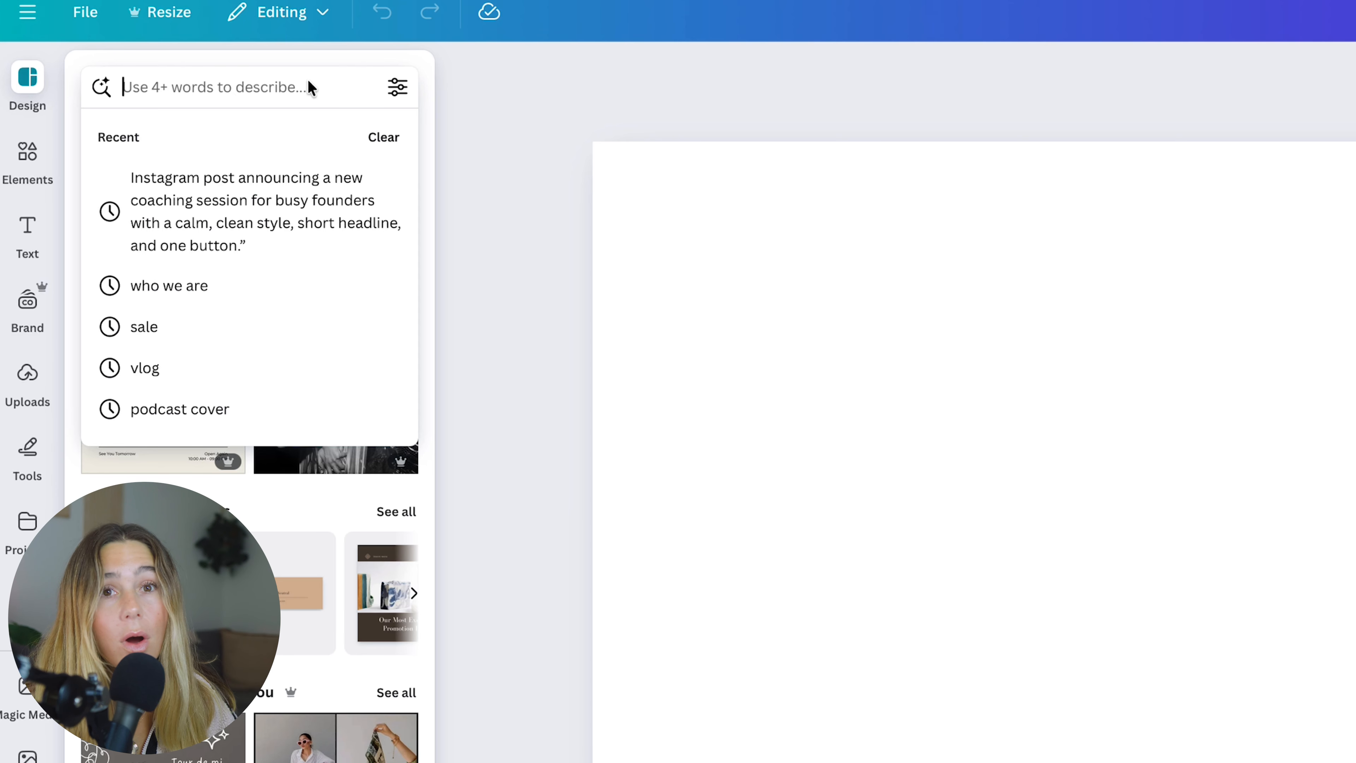
{"action": "type", "text": "hiring"}
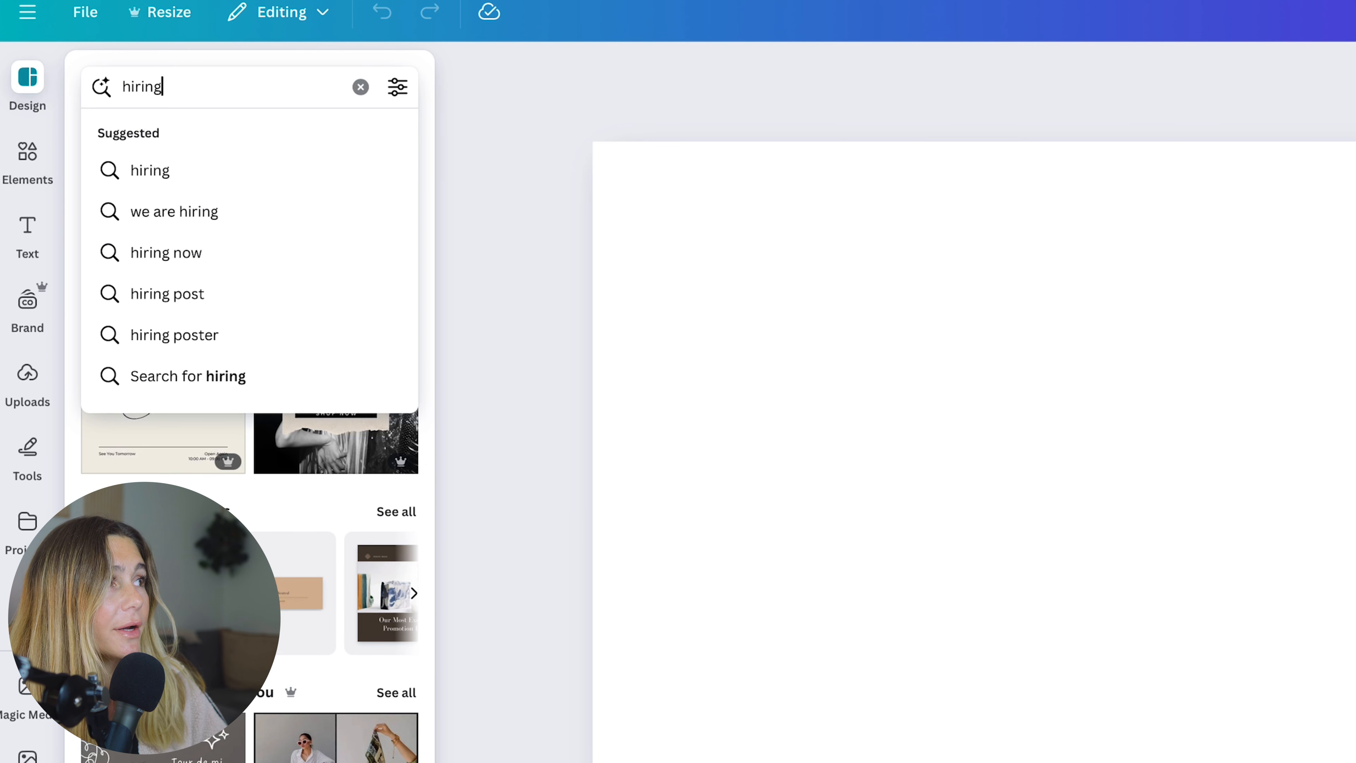
{"action": "type", "text": " a VA for coaching business"}
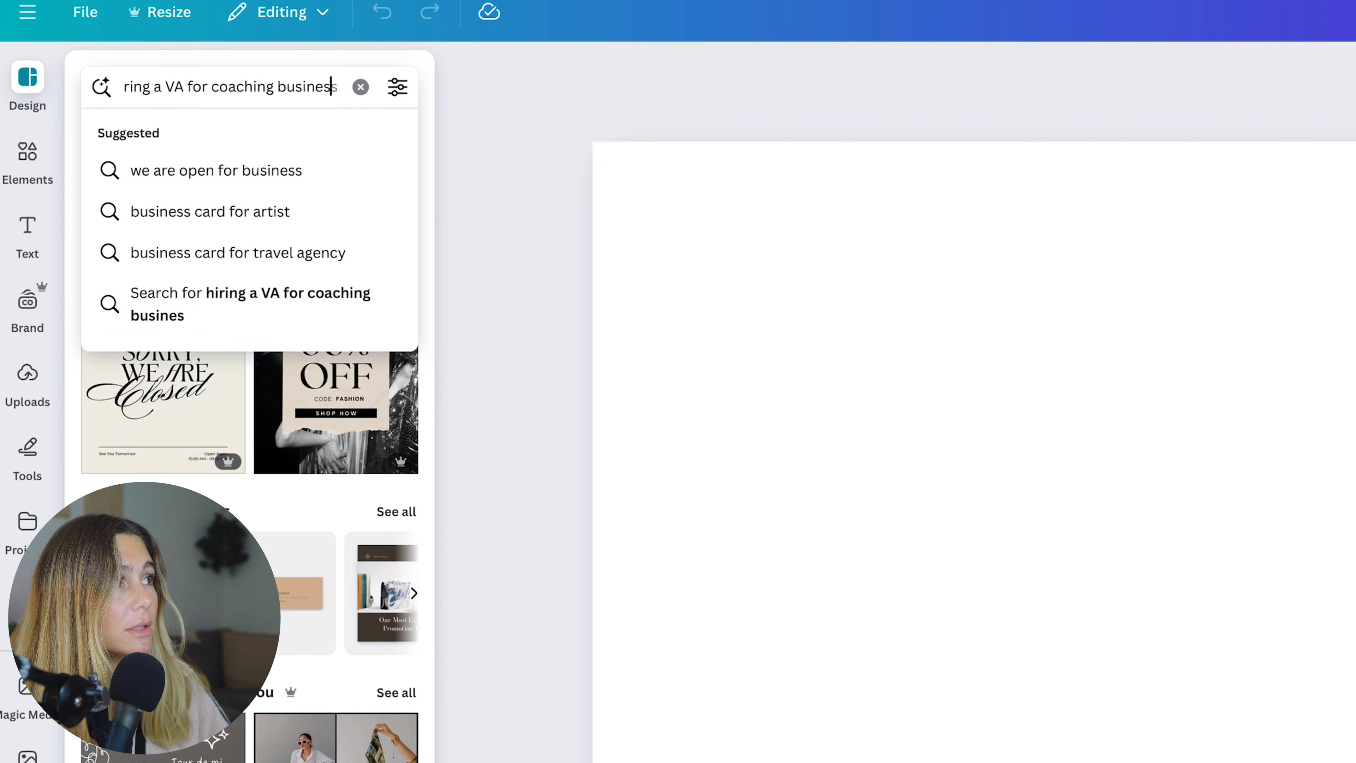
{"action": "key", "text": "Return"}
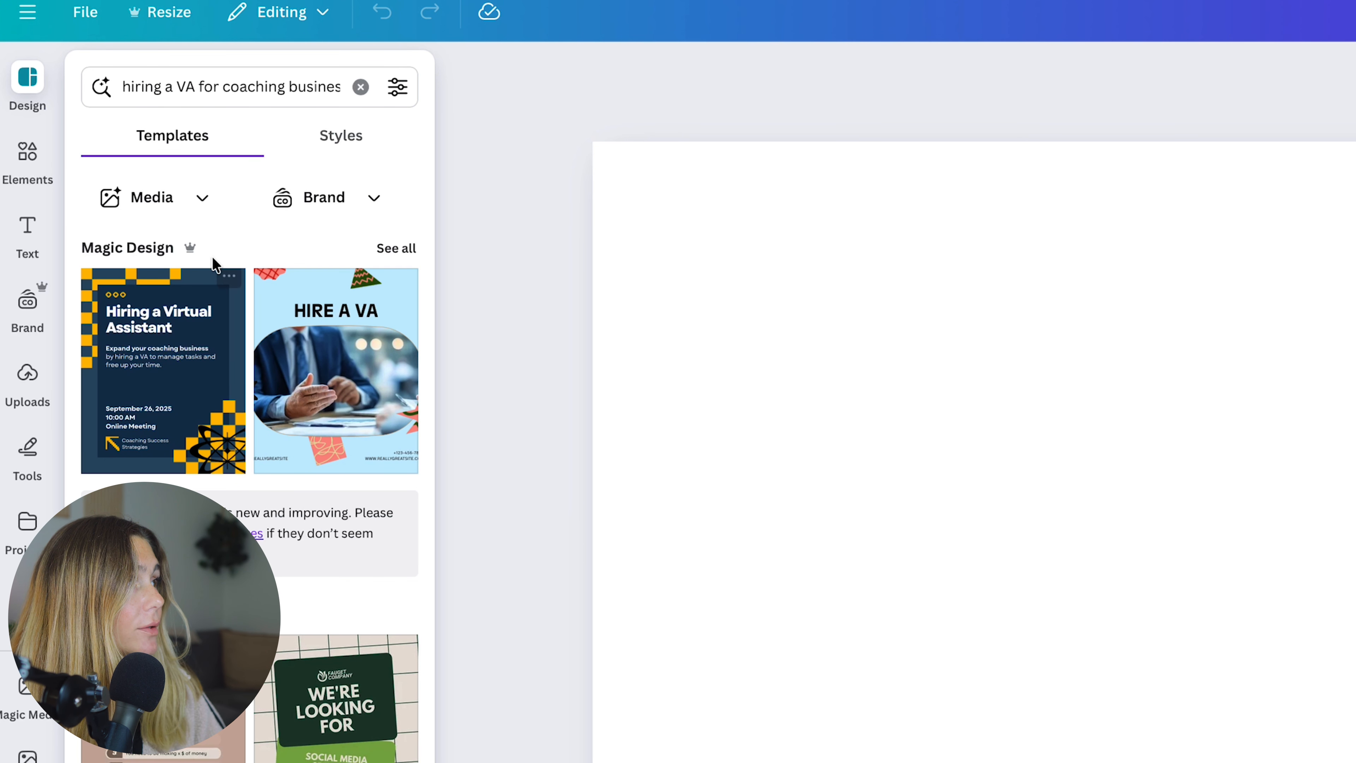
{"action": "left_click", "coordinate": [279, 86]}
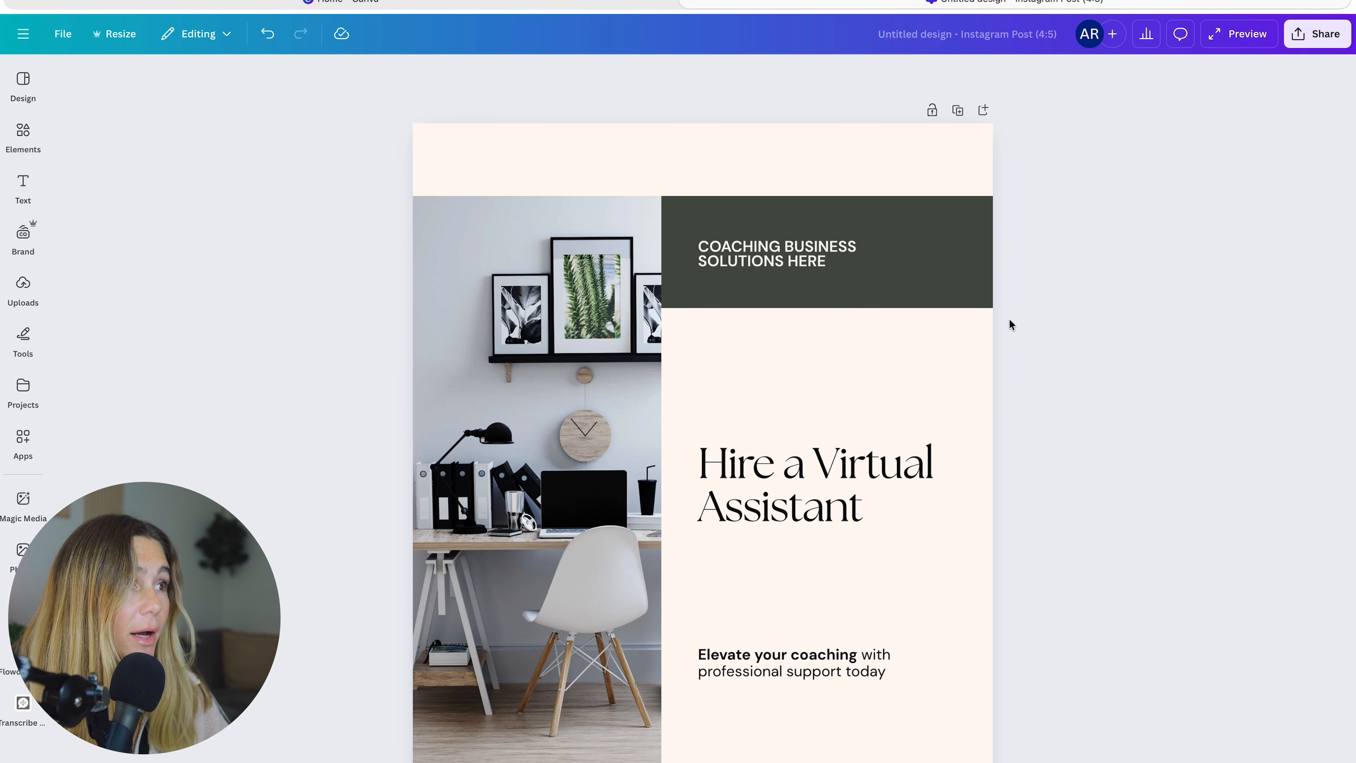
Apply the Founder Dark Vibe color palette and brand fonts to the "Hire a Virtual Assistant" post.
{"action": "left_click", "coordinate": [23, 134]}
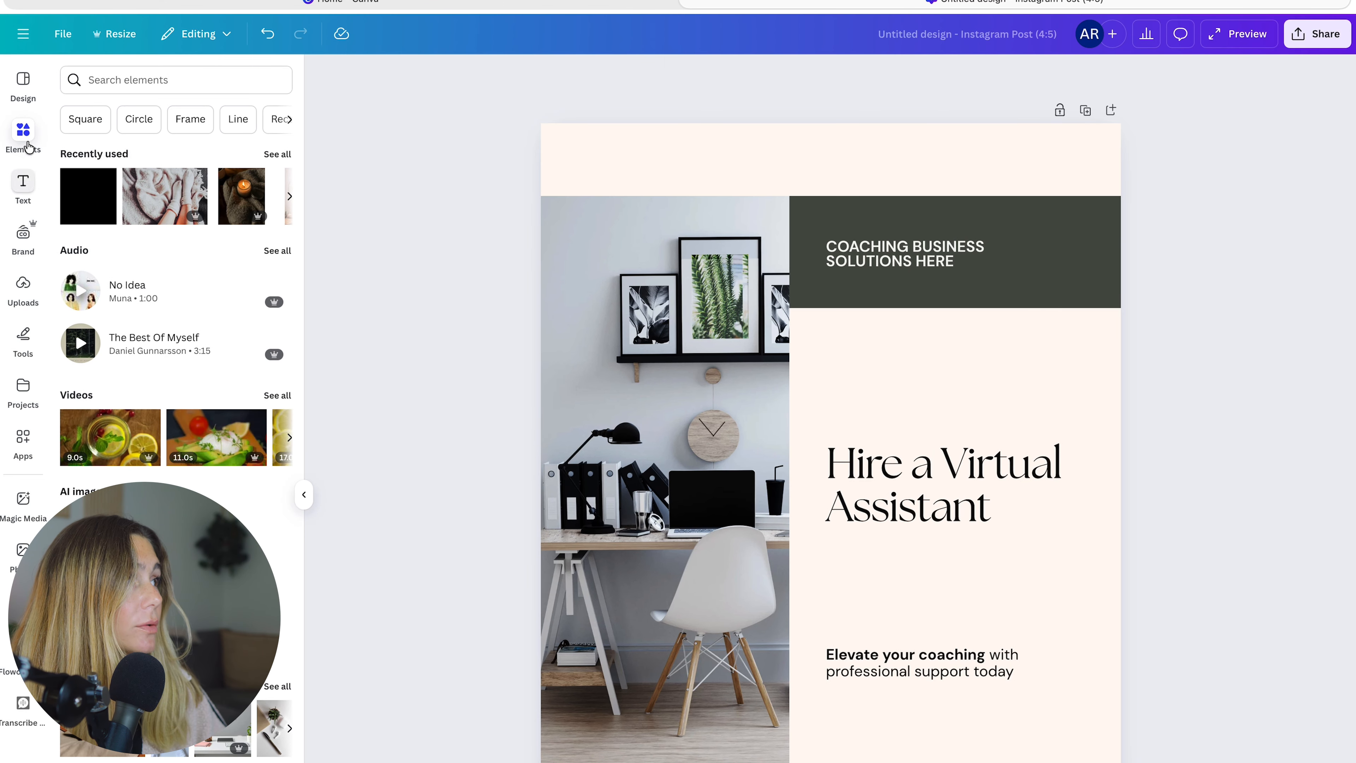
{"action": "left_click", "coordinate": [24, 82]}
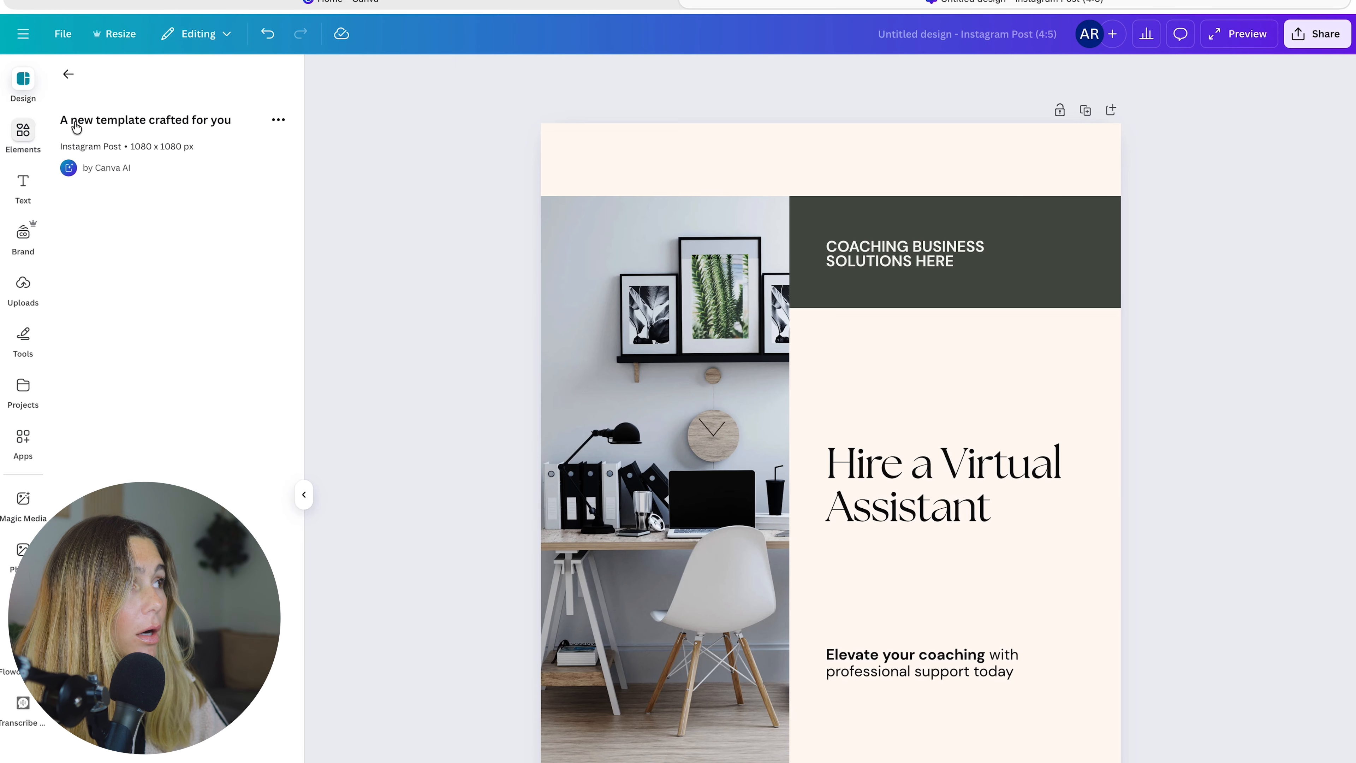
{"action": "left_click", "coordinate": [68, 73]}
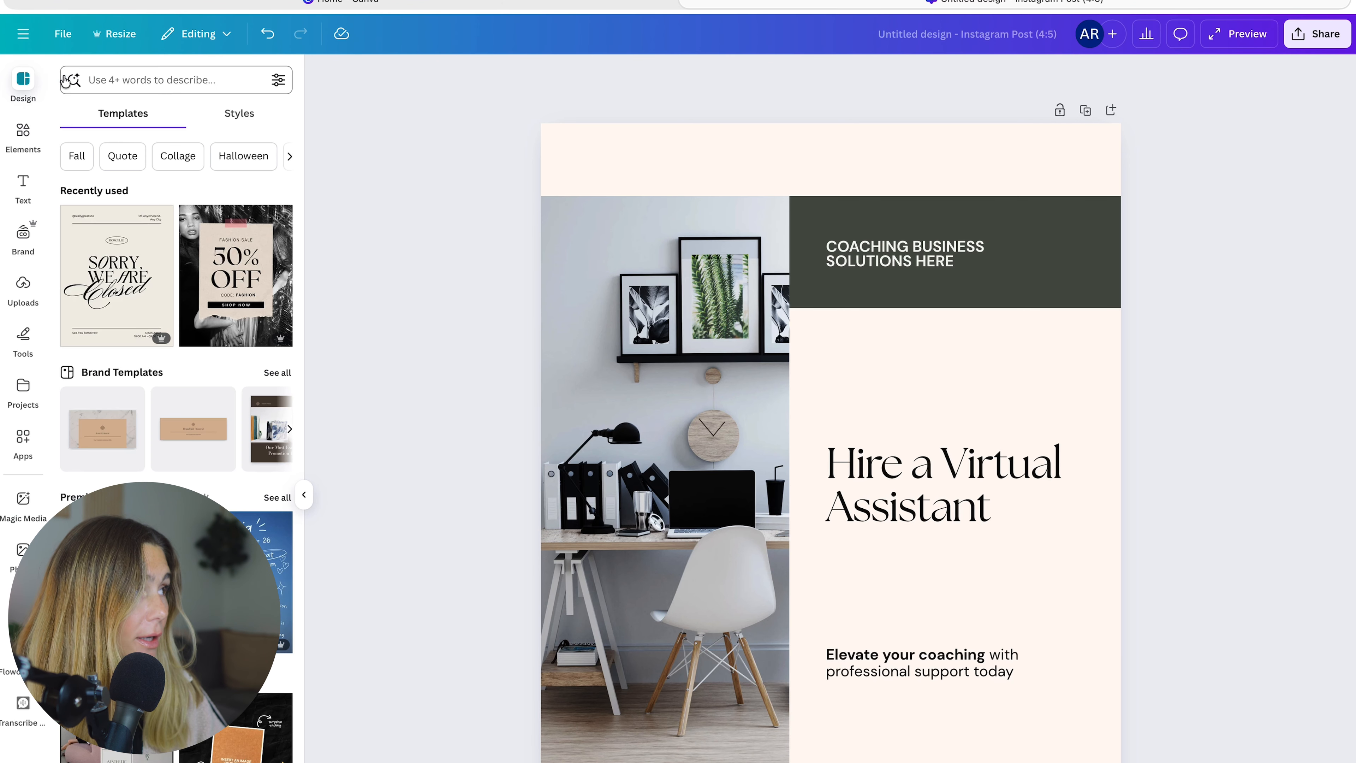
{"action": "left_click", "coordinate": [242, 118]}
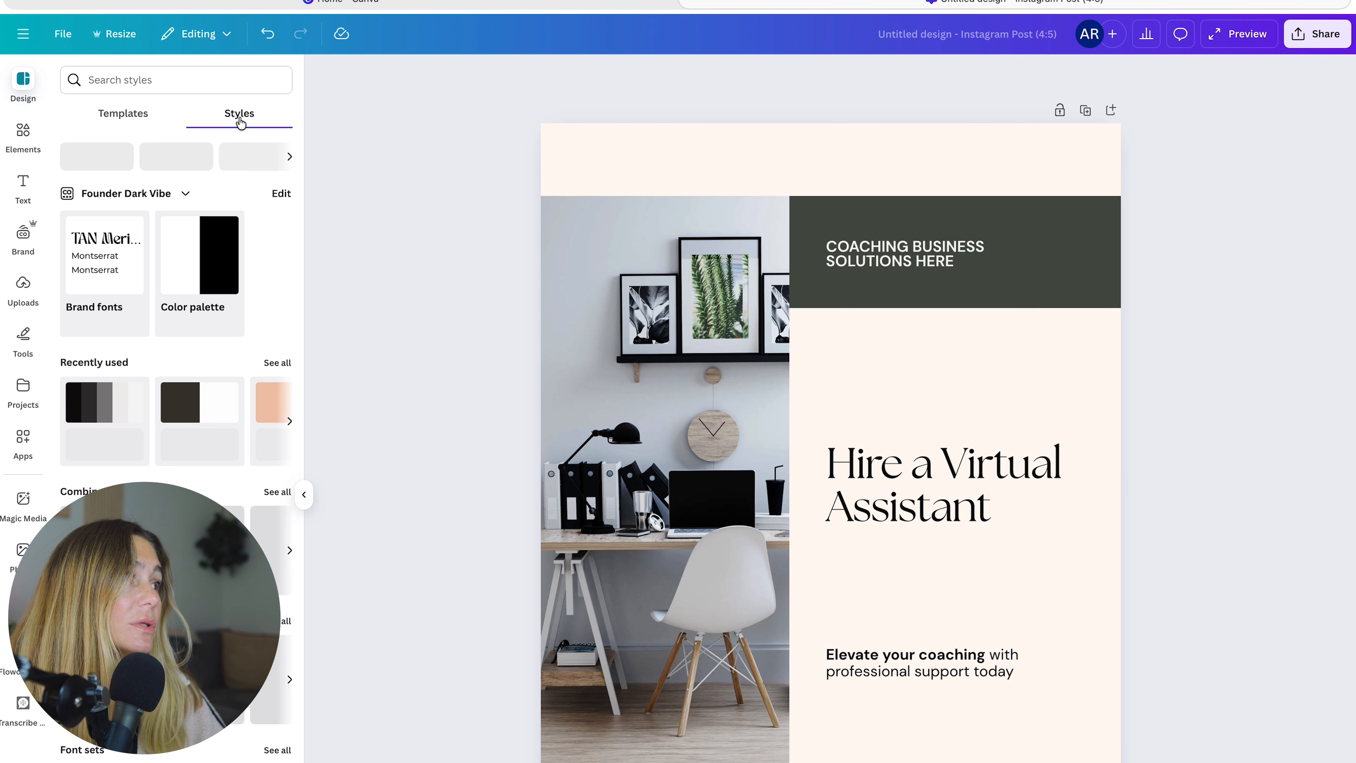
{"action": "left_click", "coordinate": [244, 269]}
{"action": "left_click", "coordinate": [211, 274]}
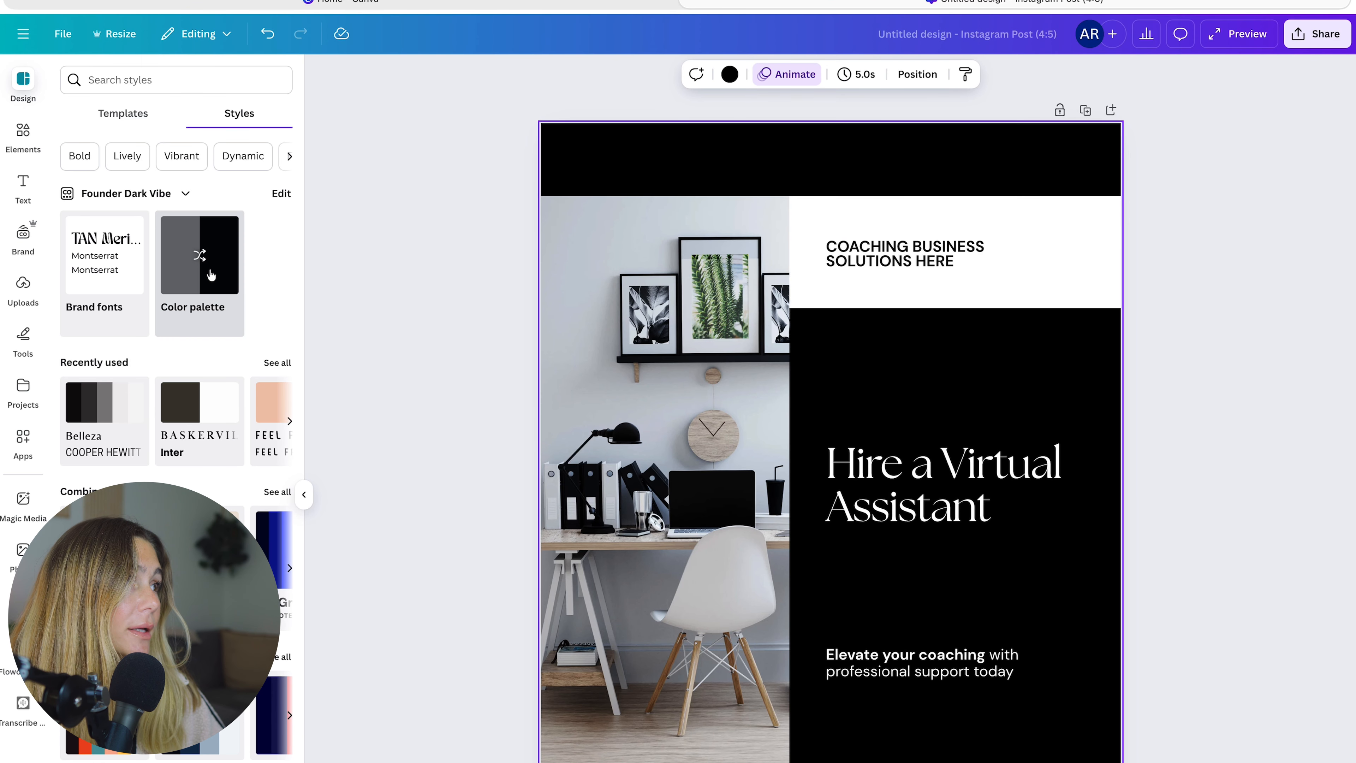
{"action": "left_click", "coordinate": [95, 290]}
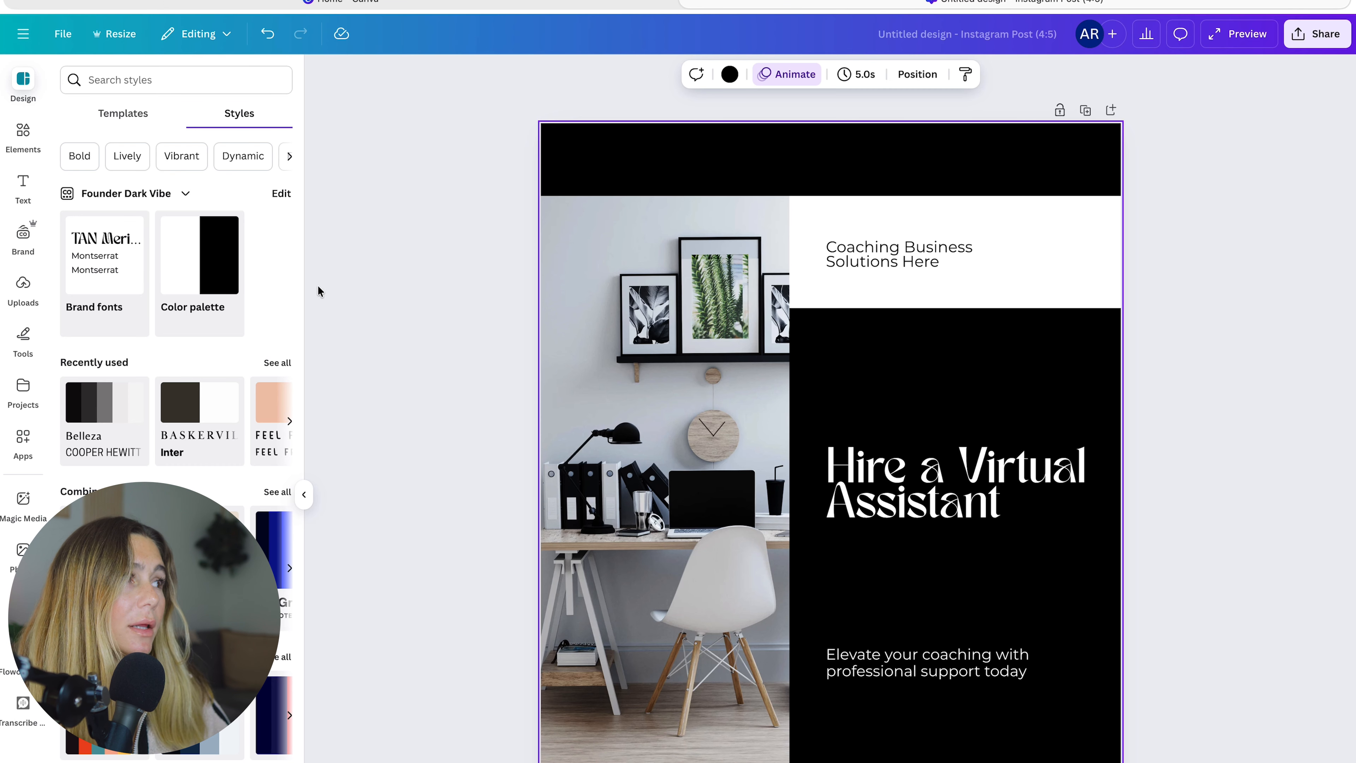
Place the uploaded portrait of the woman holding a drink below the headline text and remove its background.
{"action": "left_click", "coordinate": [28, 297]}
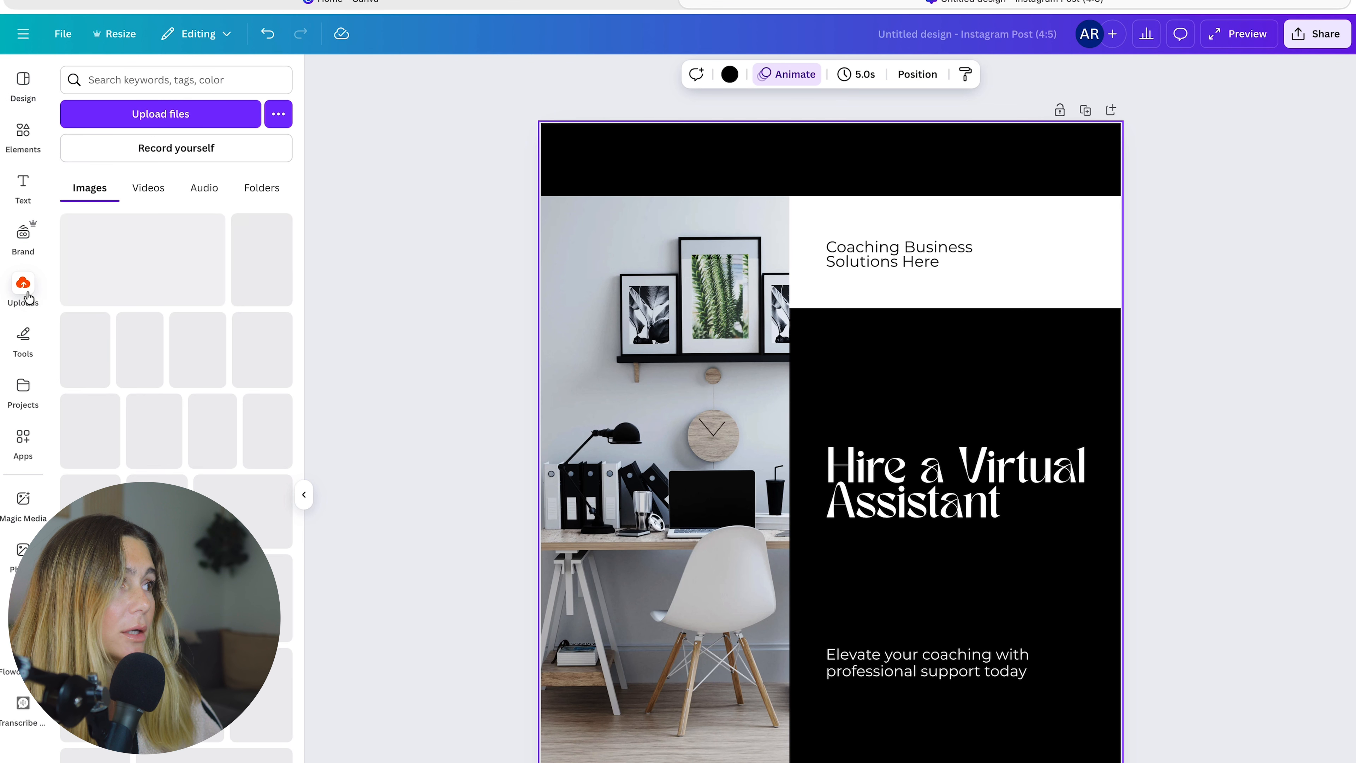
{"action": "left_click_drag", "start_coordinate": [115, 262], "coordinate": [847, 753]}
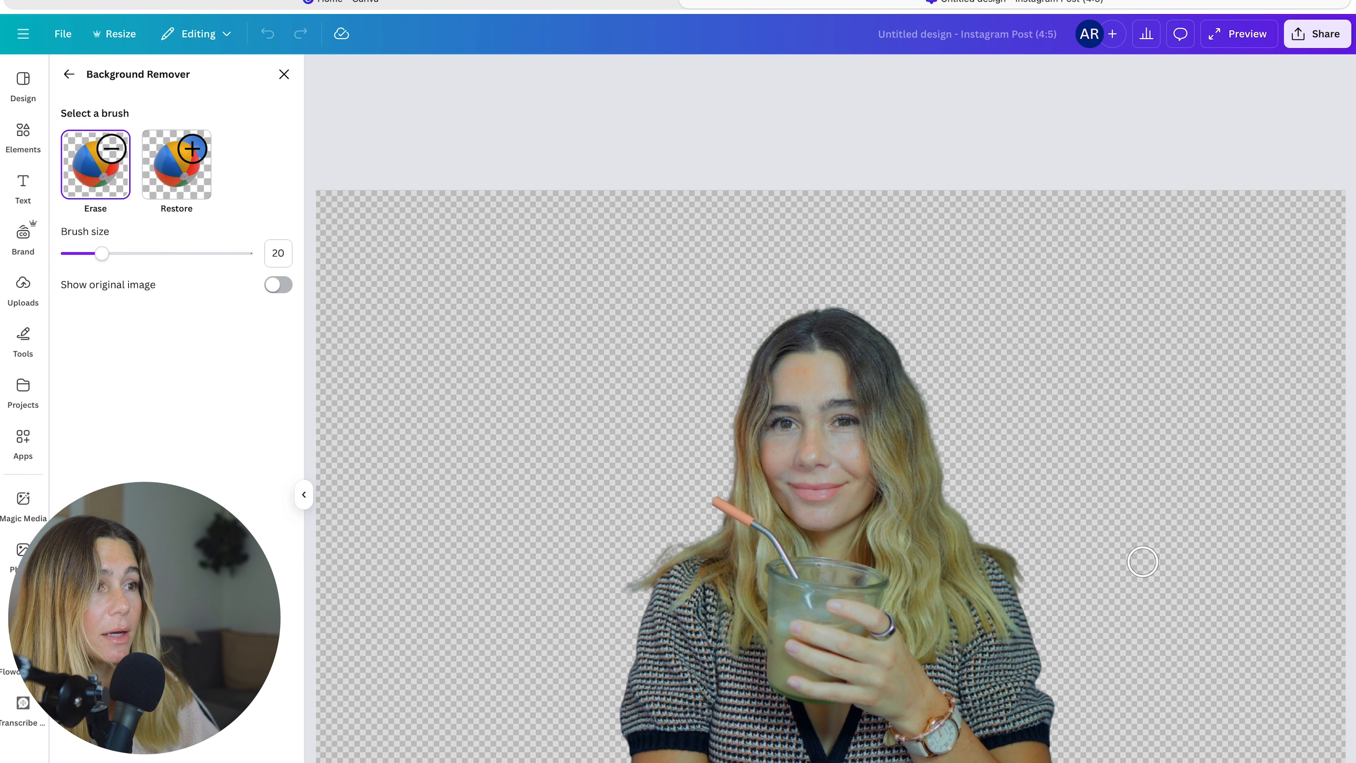
{"action": "left_click", "coordinate": [177, 164]}
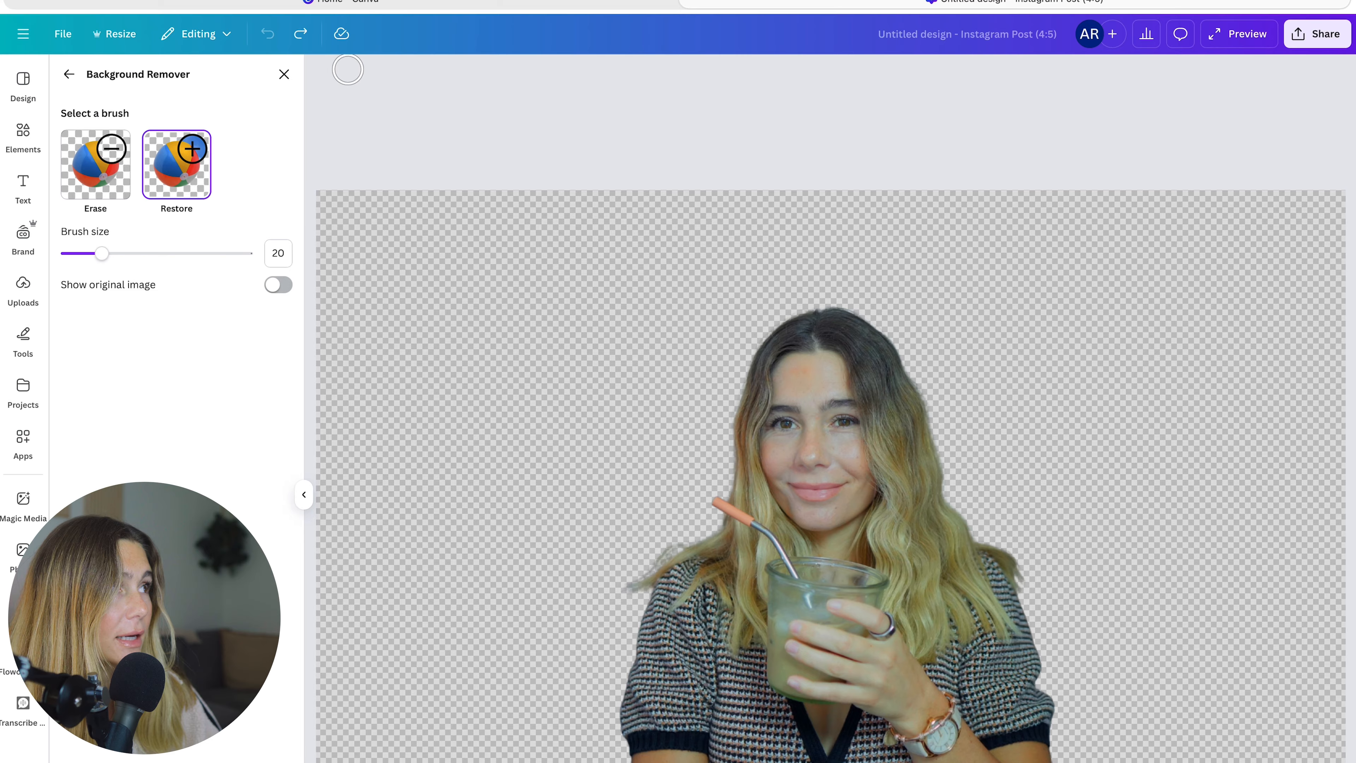
{"action": "left_click", "coordinate": [284, 74]}
Erase the round wooden wall clock from the desk photo on page 1 using the Magic Eraser brush.
{"action": "left_click", "coordinate": [599, 225]}
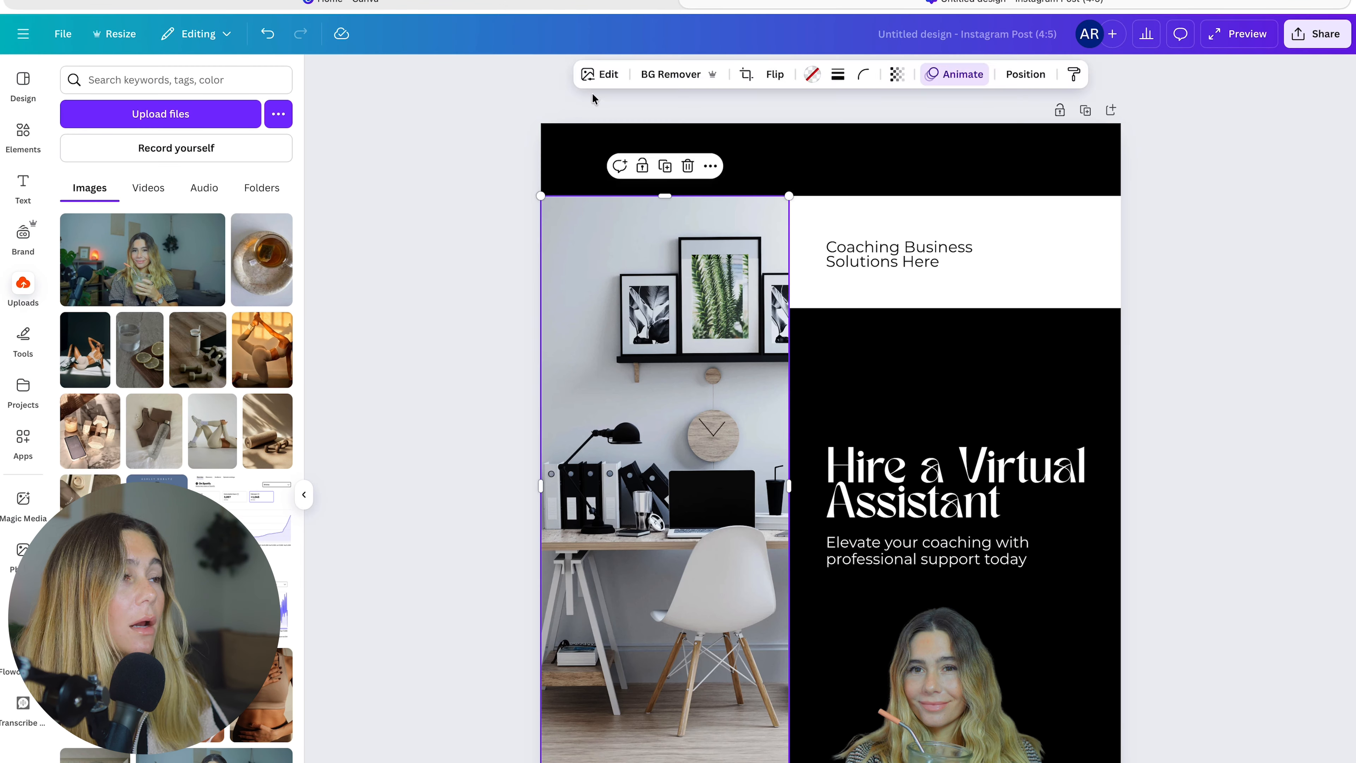
{"action": "left_click", "coordinate": [599, 74]}
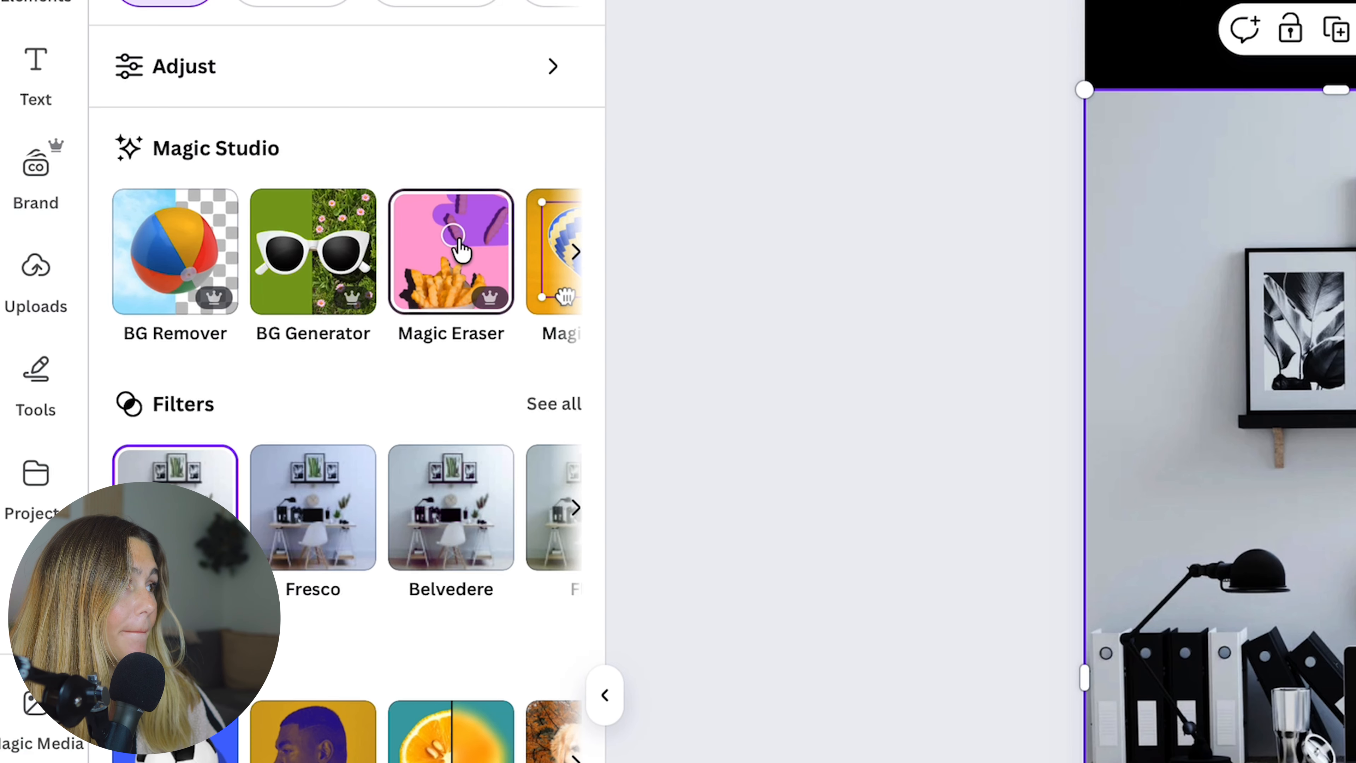
{"action": "left_click", "coordinate": [230, 277]}
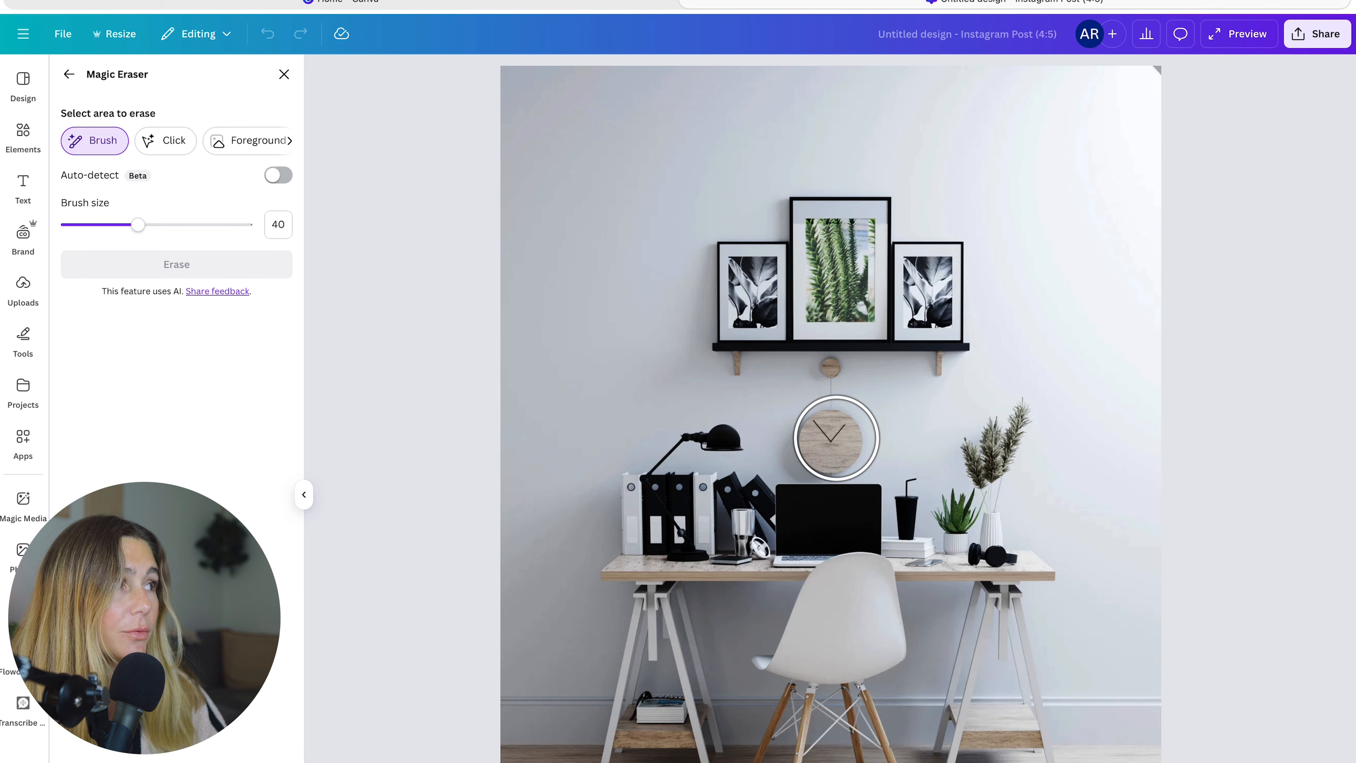
{"action": "left_click", "coordinate": [835, 438]}
{"action": "left_click", "coordinate": [203, 264]}
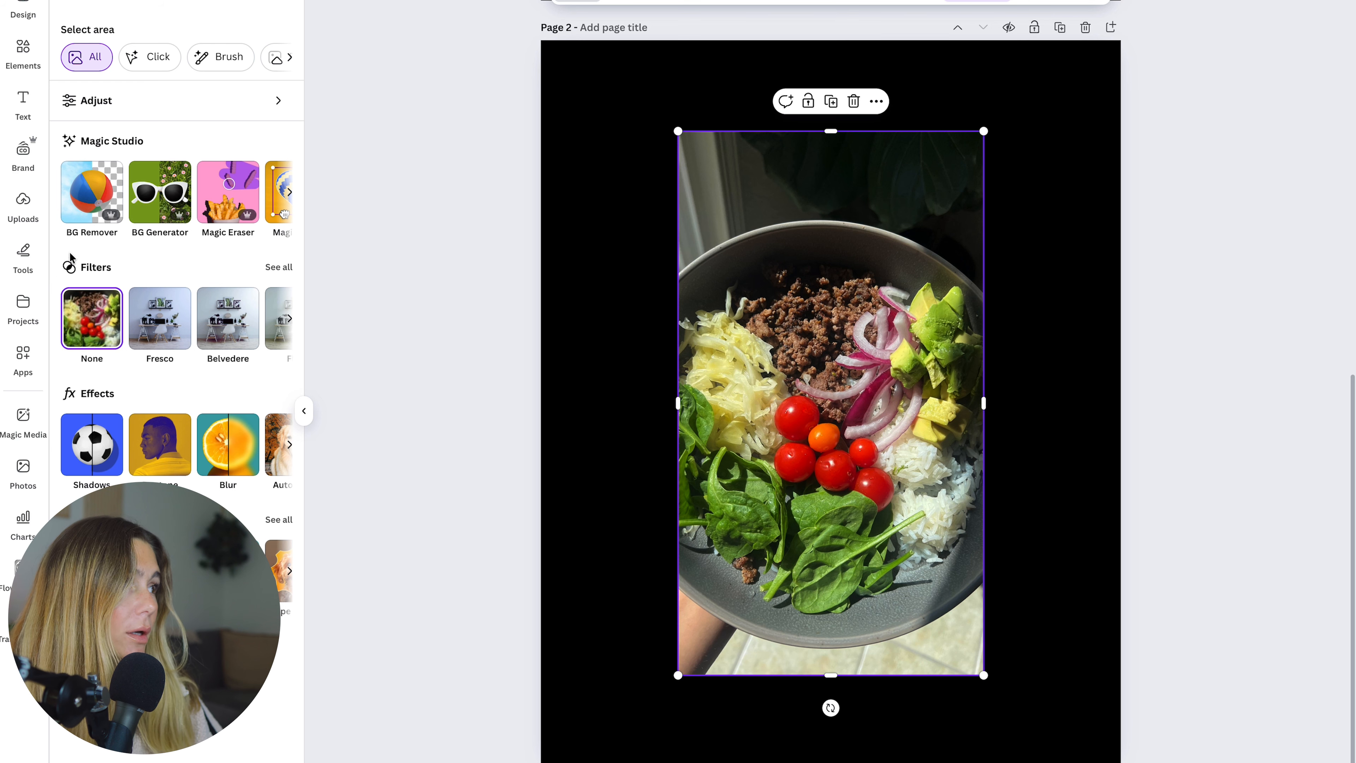
Erase the hand from the salad bowl photo on page 2 with Magic Eraser and expand the image to complete the cut-off bowl.
{"action": "left_click", "coordinate": [224, 192]}
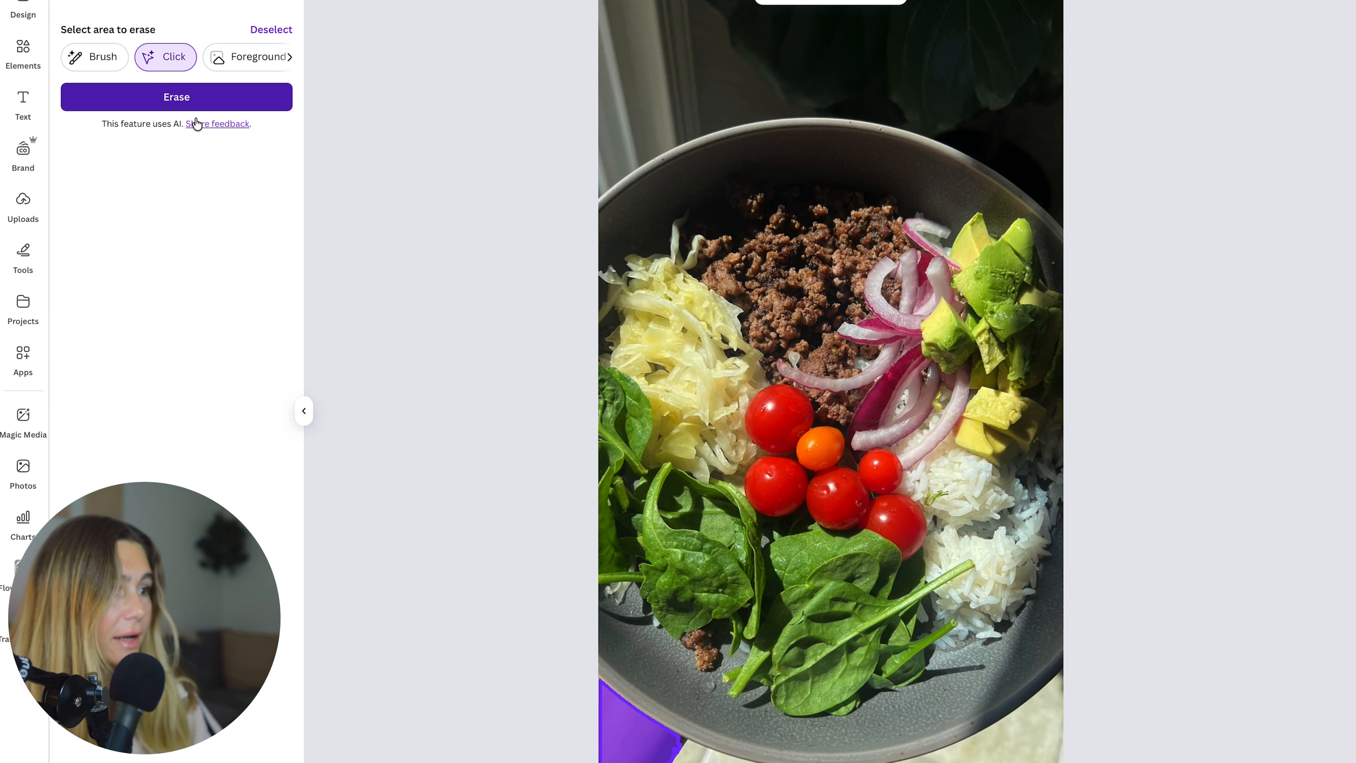
{"action": "left_click", "coordinate": [196, 103]}
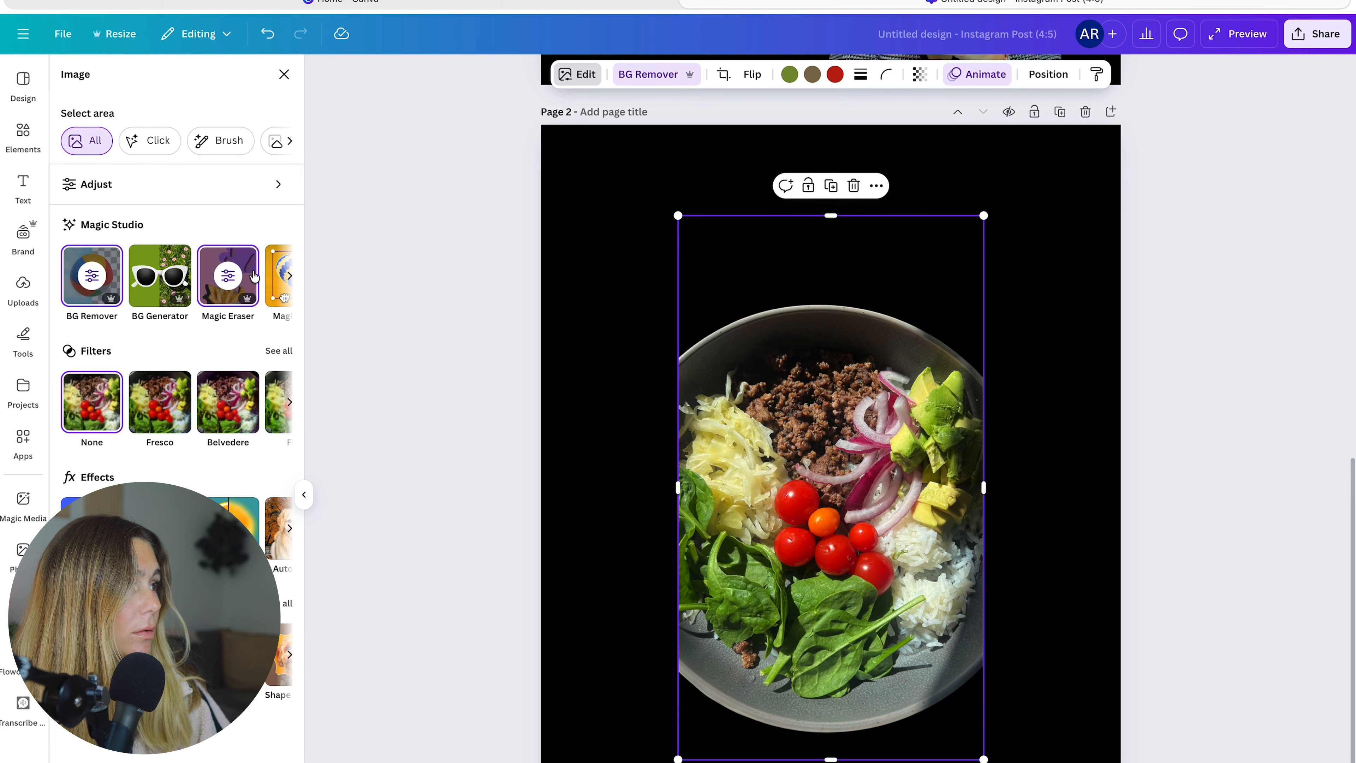
{"action": "scroll", "coordinate": [231, 291], "scroll_direction": "right", "scroll_amount": 3}
{"action": "left_click", "coordinate": [261, 283]}
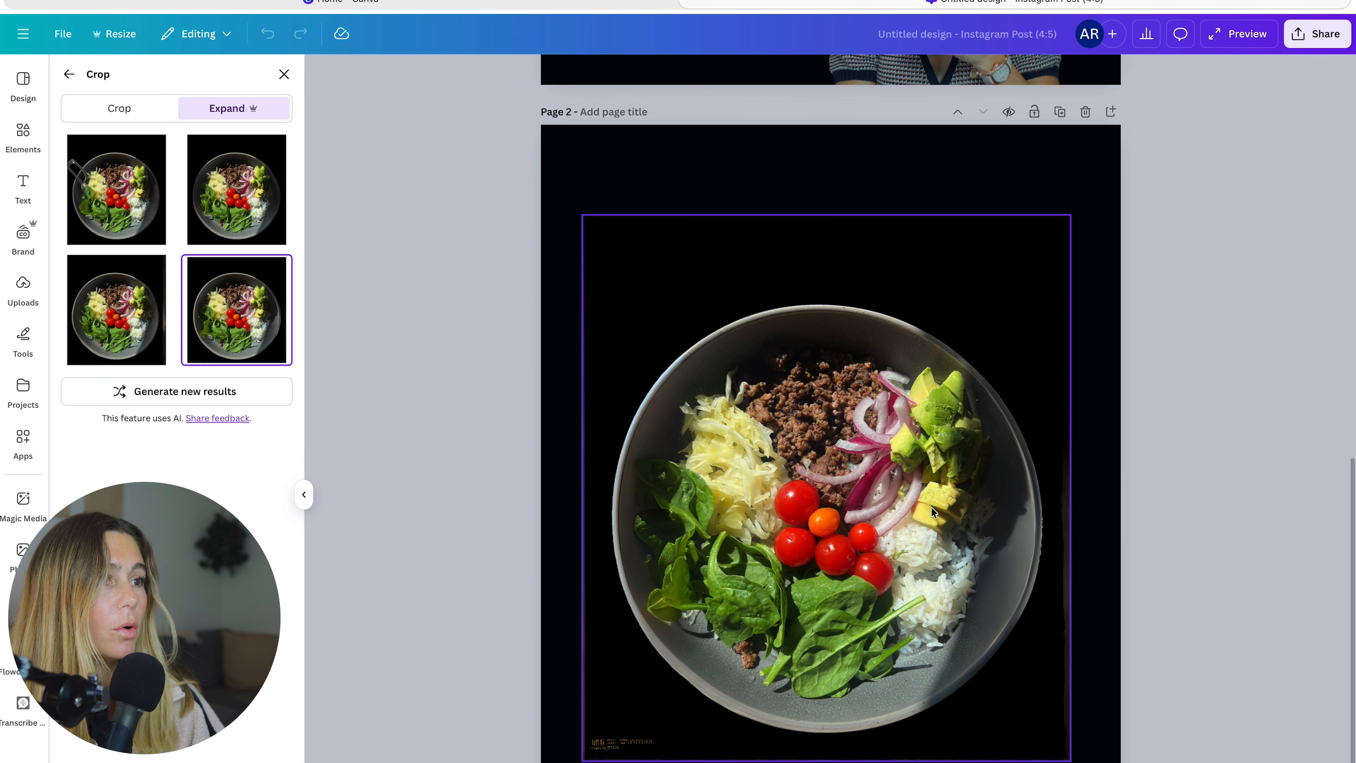
{"action": "left_click", "coordinate": [1011, 759]}
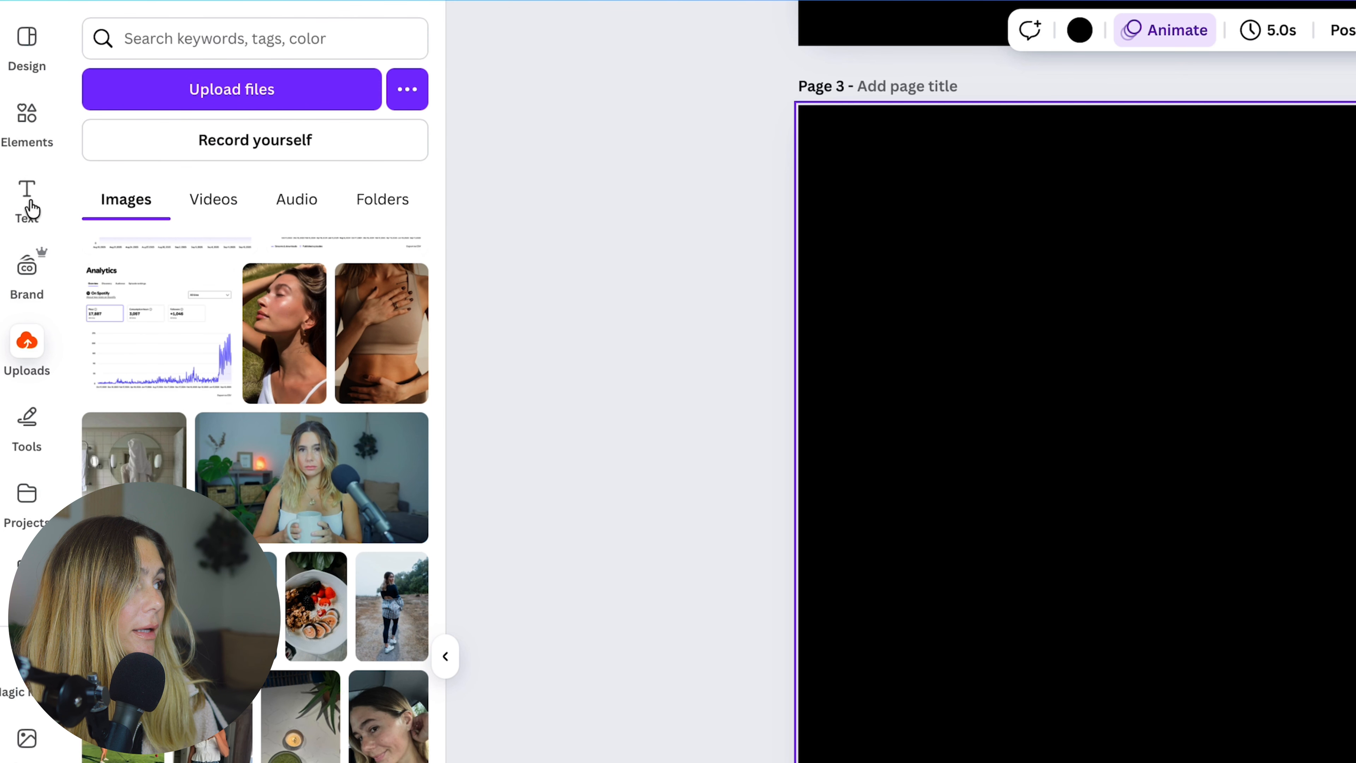
Generate Magic Write text from "Hiring a VA. I am a coach hiring a vA I need to make a post about it to share on social media".
{"action": "left_click", "coordinate": [30, 205]}
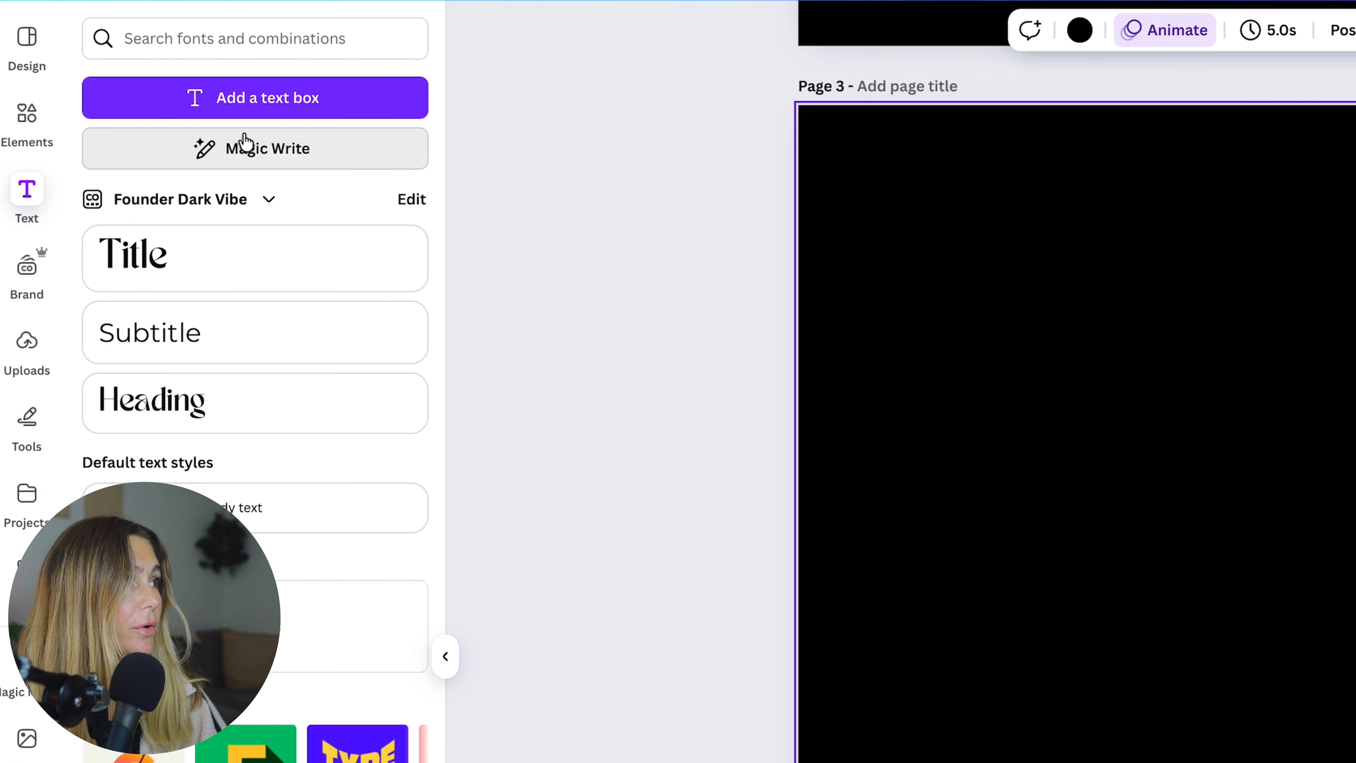
{"action": "left_click", "coordinate": [246, 143]}
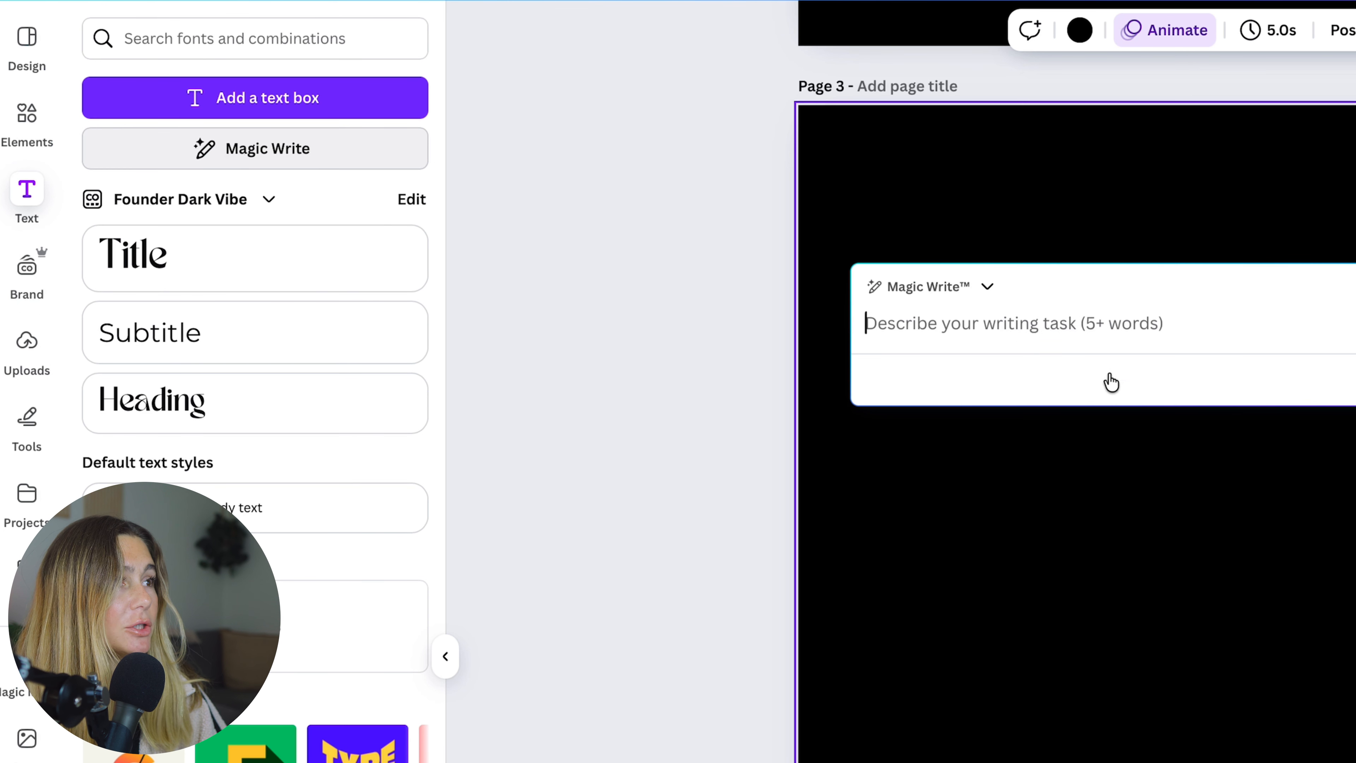
{"action": "type", "text": "gur"}
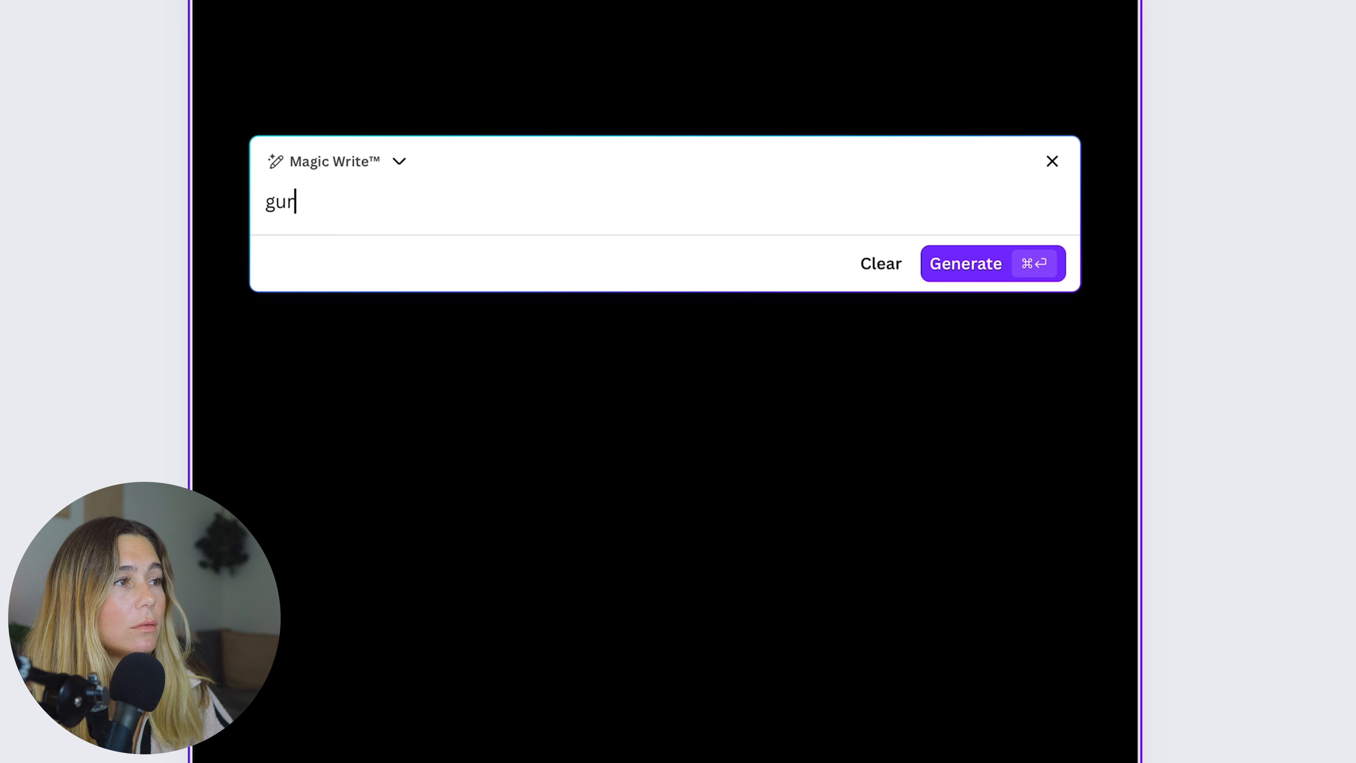
{"action": "key", "text": "BackSpace"}
{"action": "key", "text": "BackSpace"}
{"action": "key", "text": "BackSpace"}
{"action": "type", "text": "Hiring"}
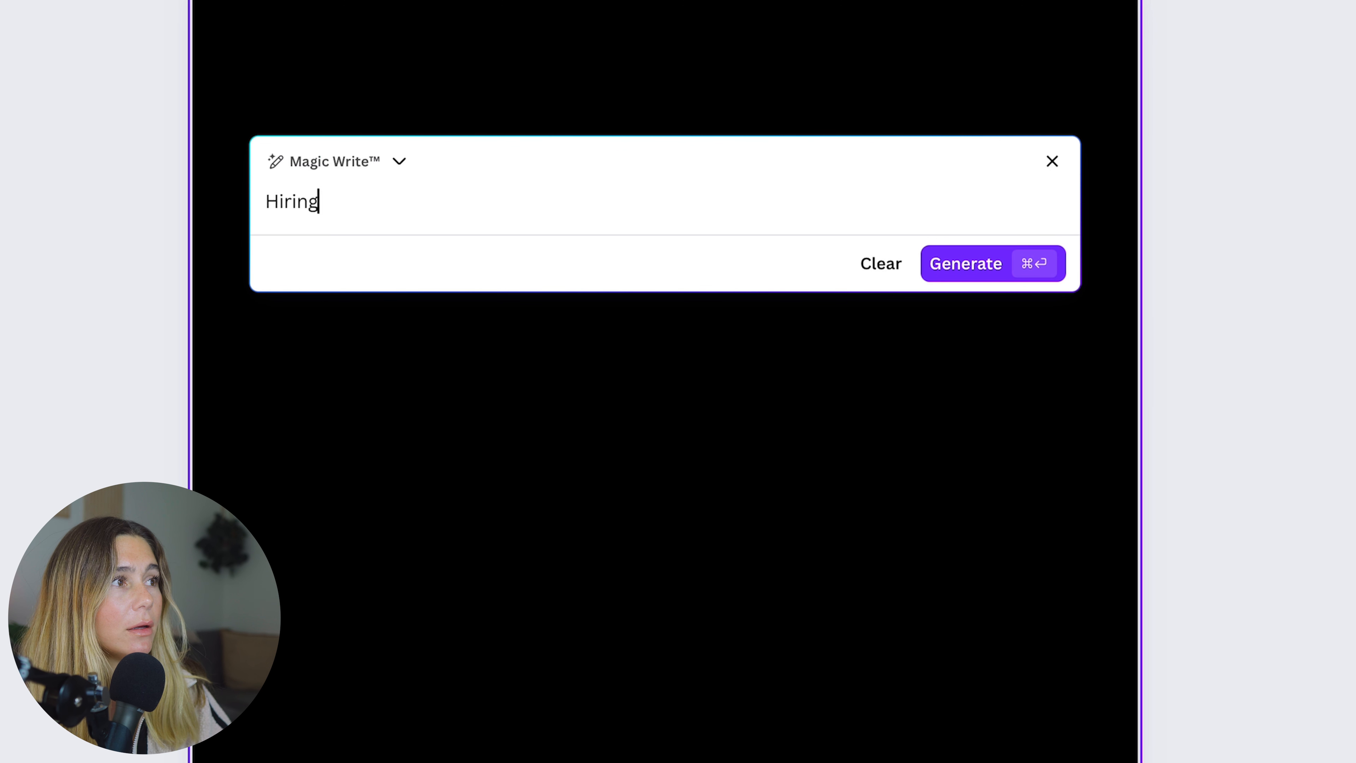
{"action": "type", "text": " a VA. I am "}
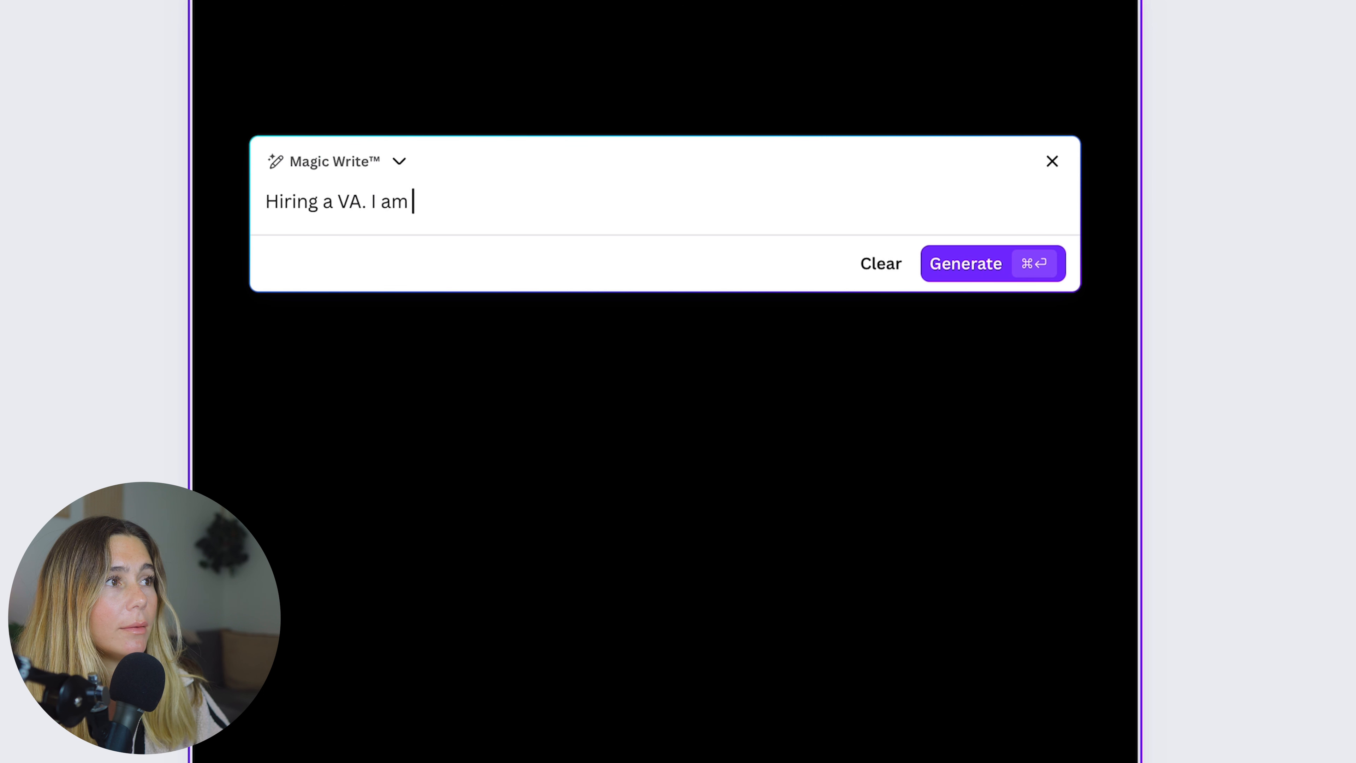
{"action": "type", "text": "a coach hiring a "}
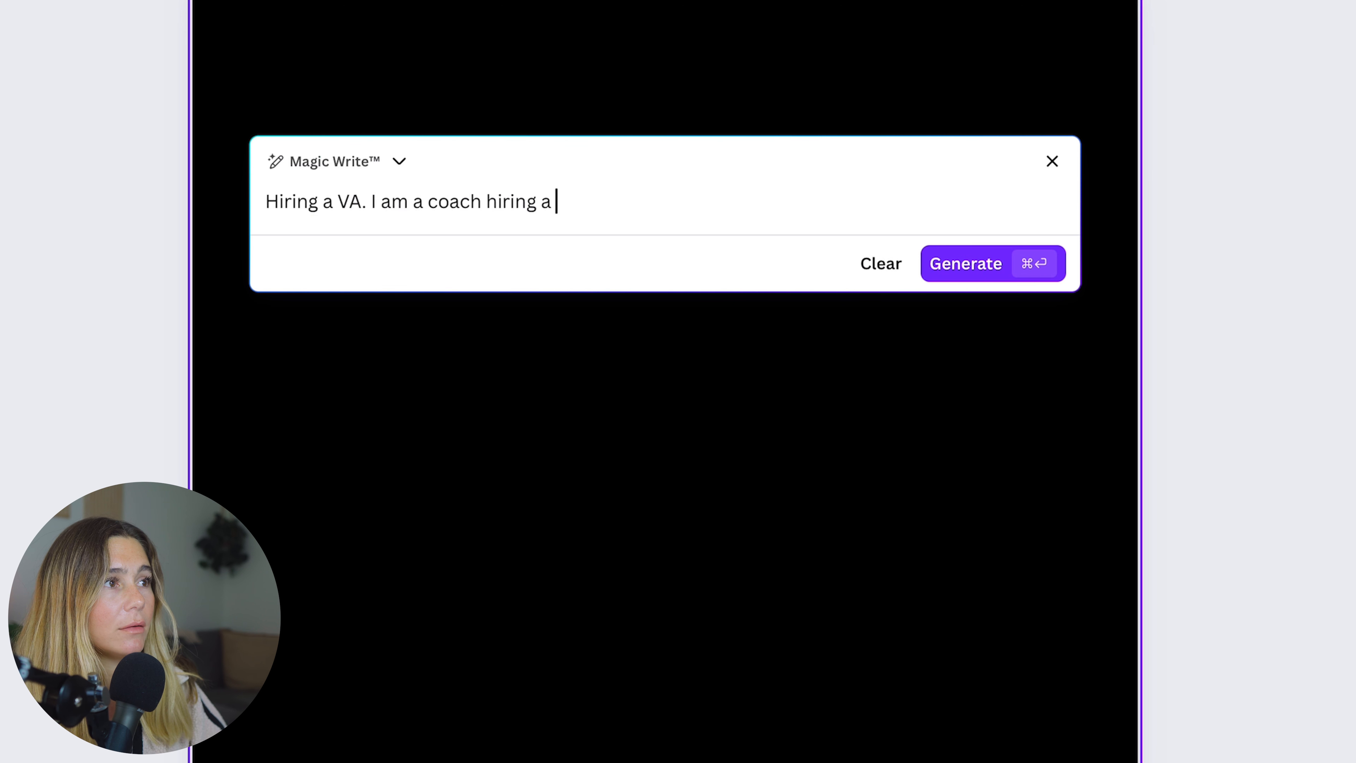
{"action": "type", "text": "vA I need t"}
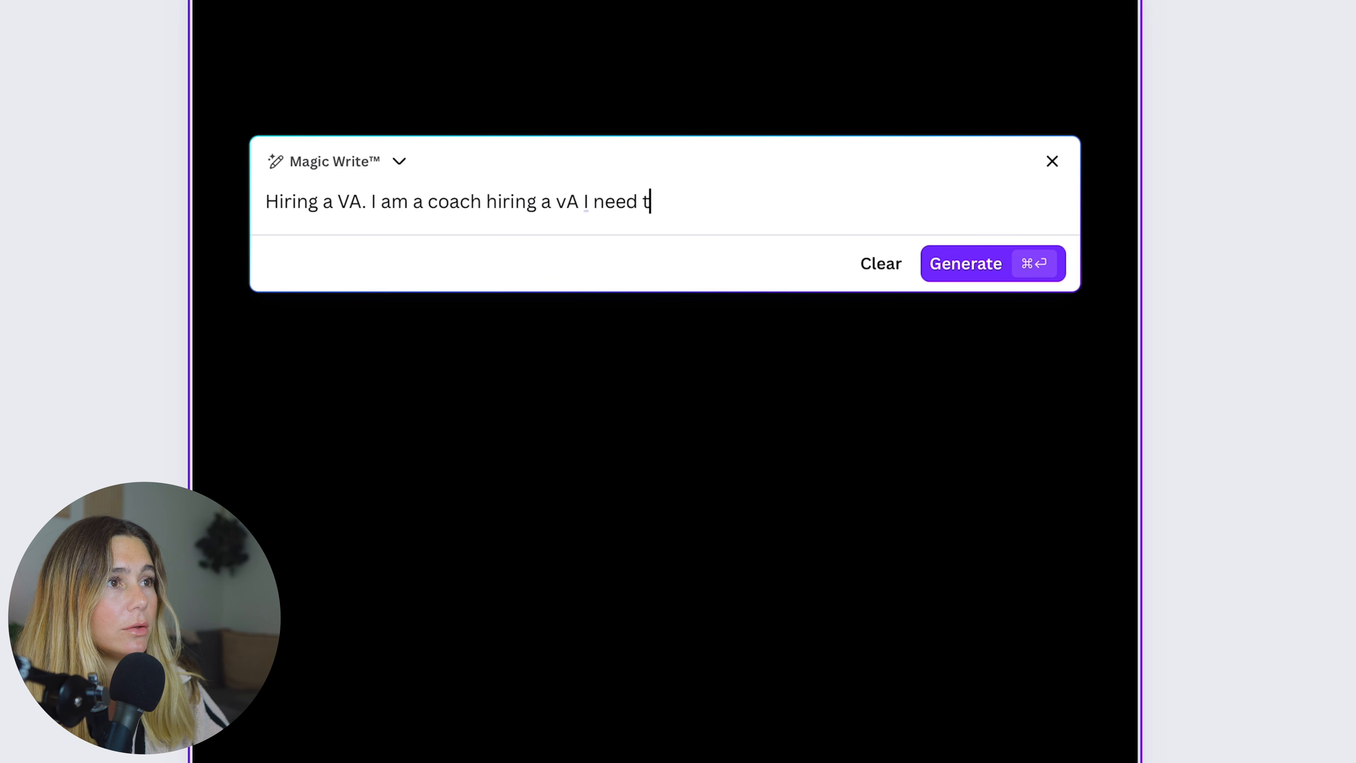
{"action": "type", "text": "o make a post about it"}
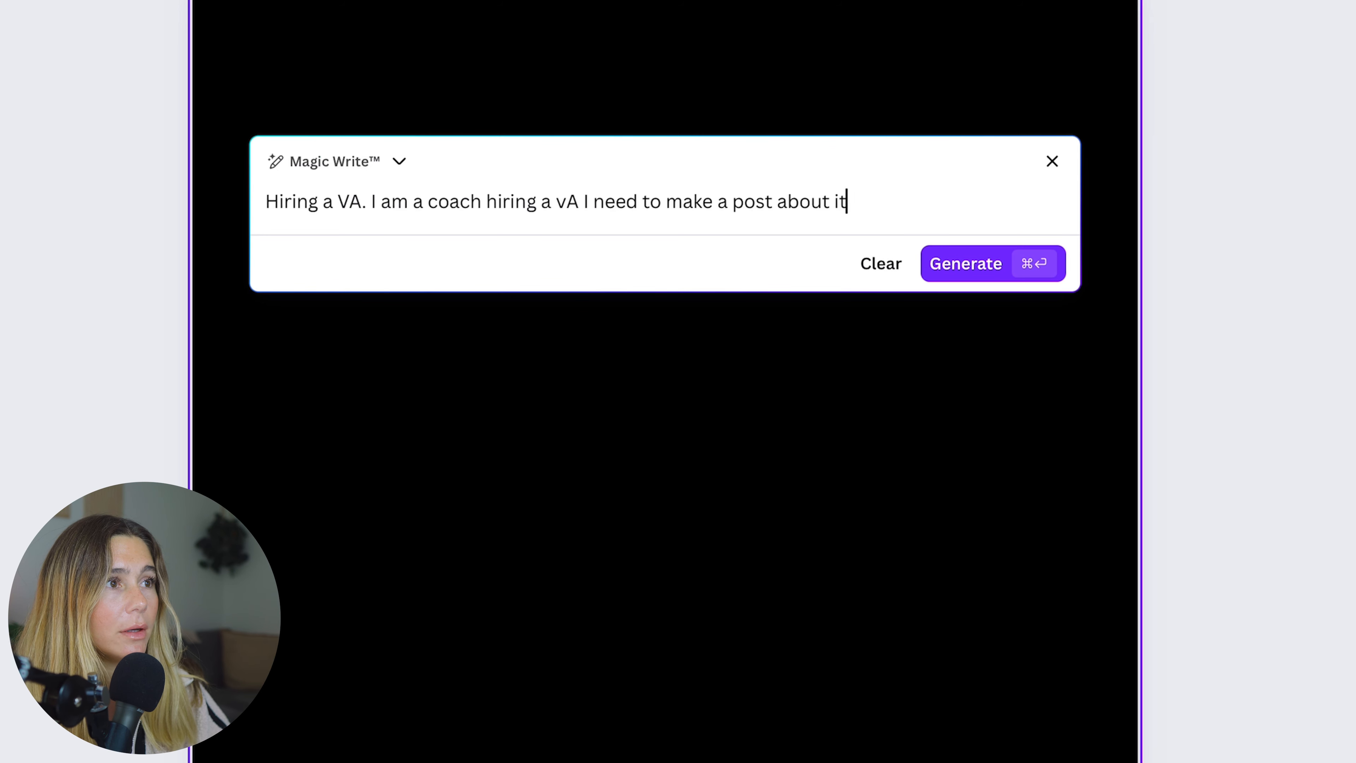
{"action": "type", "text": " to share on social media"}
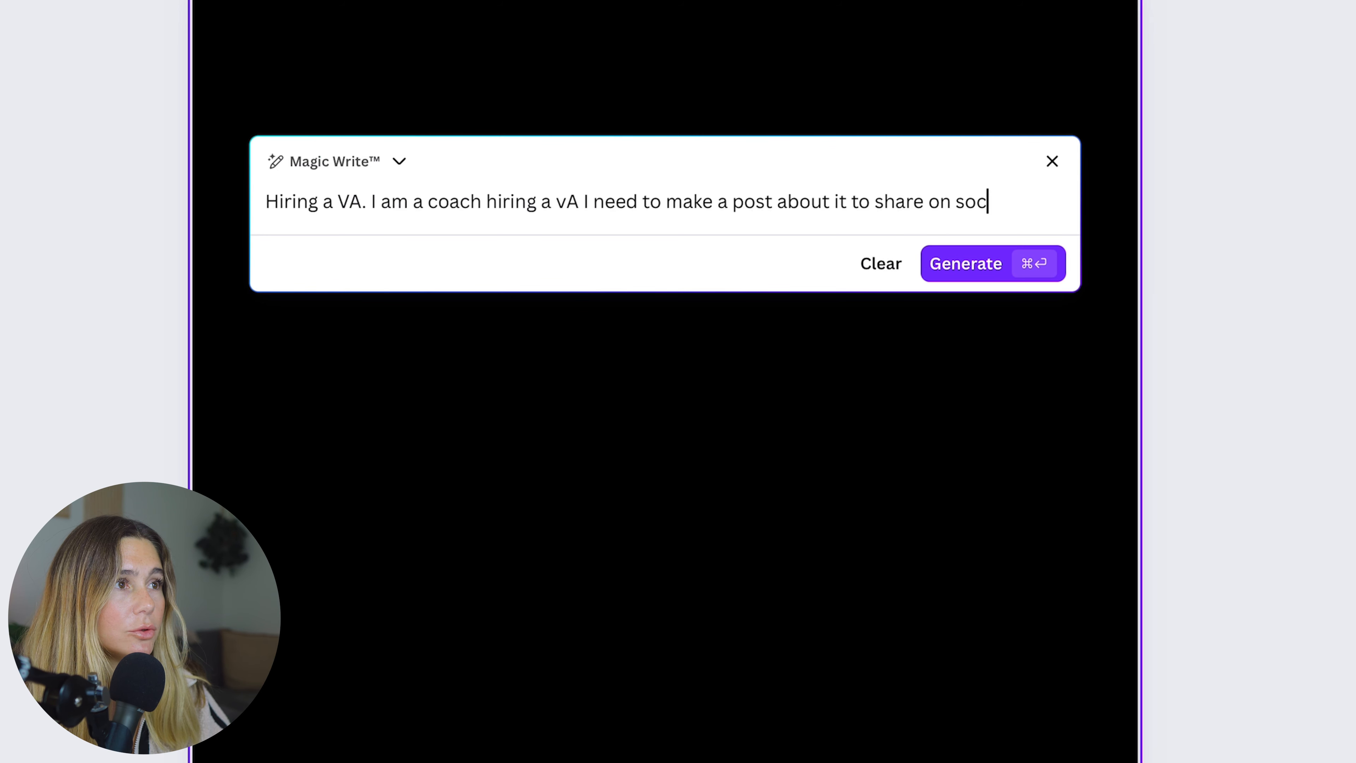
{"action": "key", "text": "super+Return"}
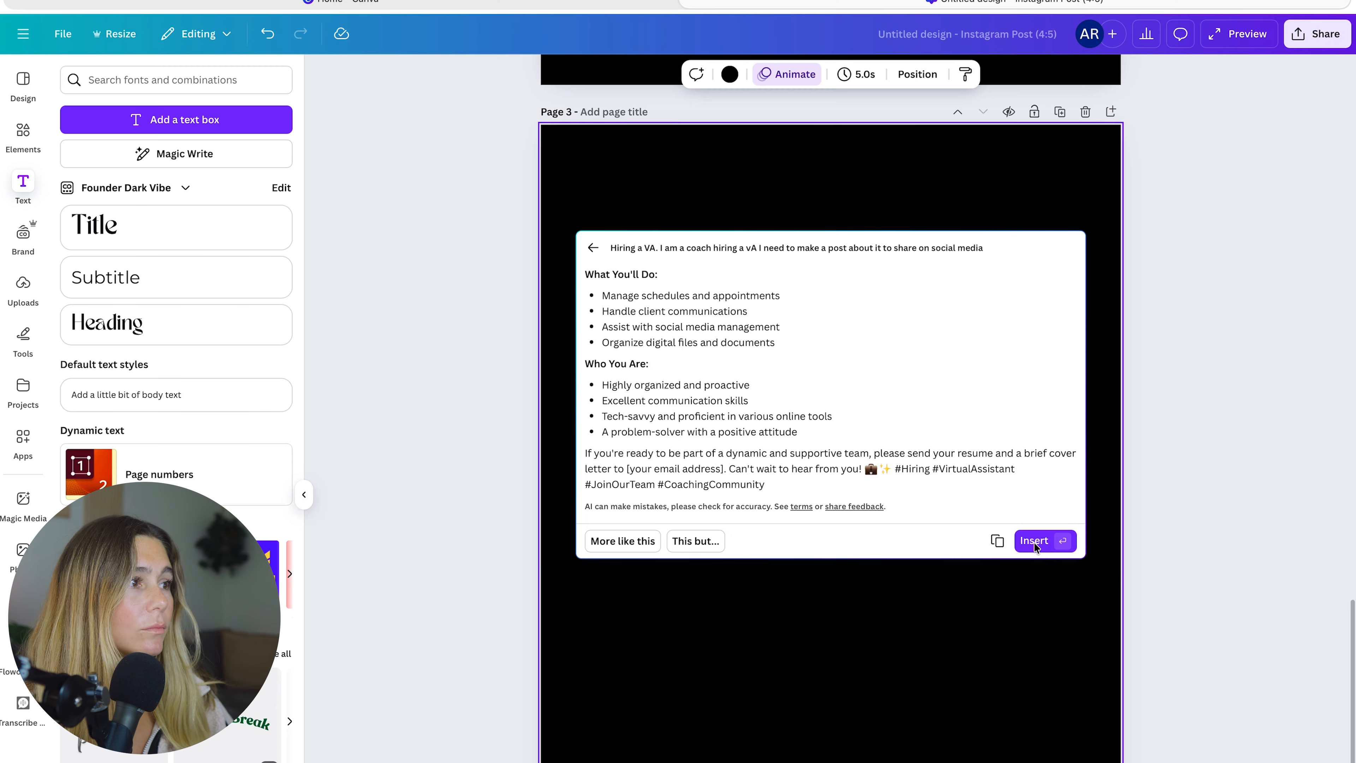
Insert the generated hiring text in the upper part of page 3 and add a line break after its opening line.
{"action": "left_click", "coordinate": [1034, 540]}
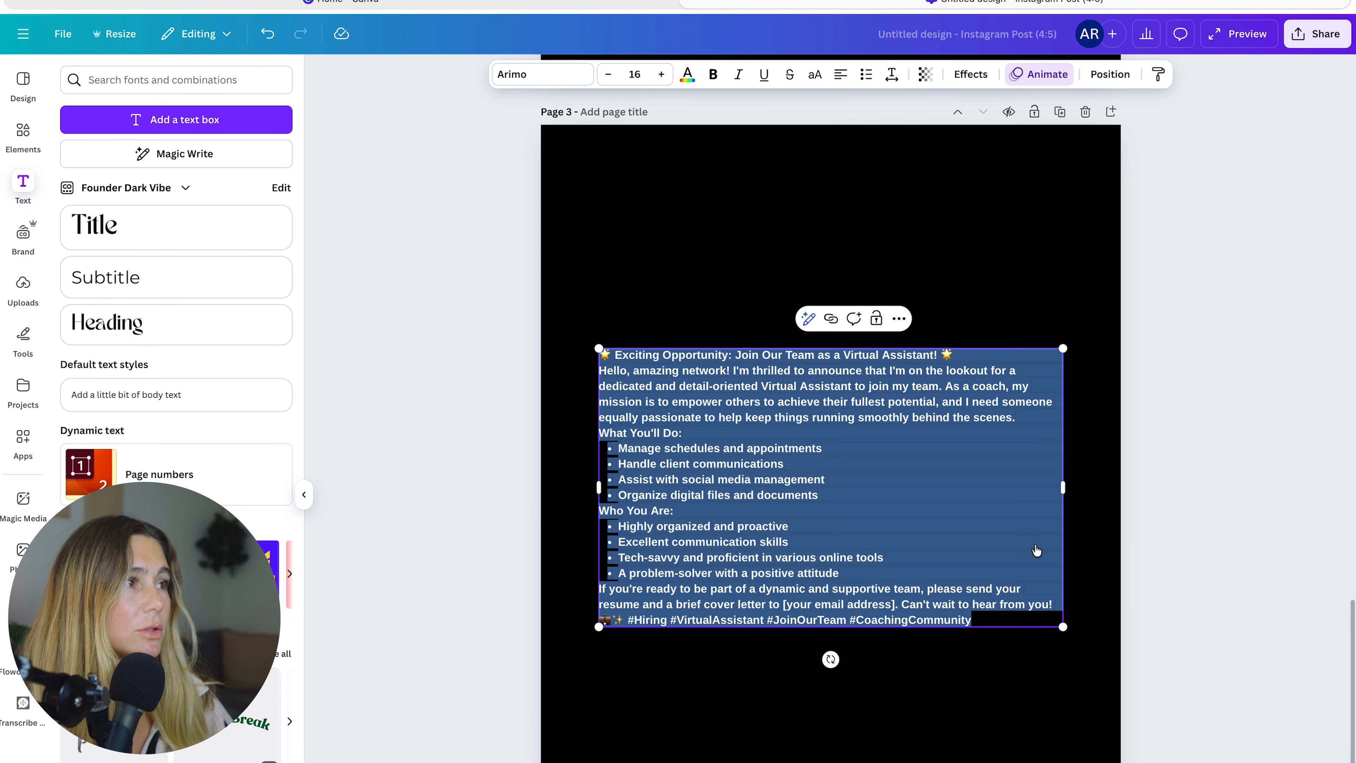
{"action": "left_click_drag", "start_coordinate": [966, 369], "coordinate": [966, 282]}
{"action": "left_click", "coordinate": [990, 272]}
{"action": "left_click", "coordinate": [970, 271]}
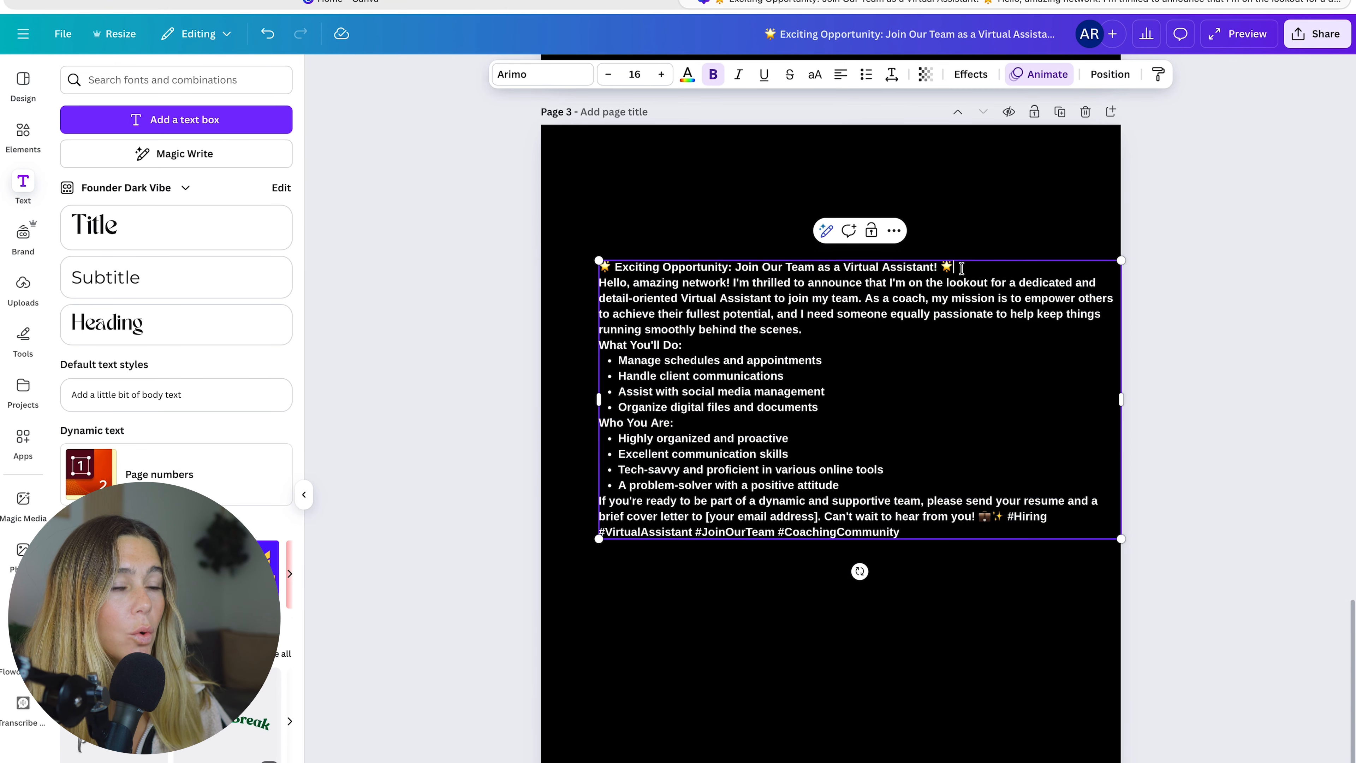
{"action": "key", "text": "Return"}
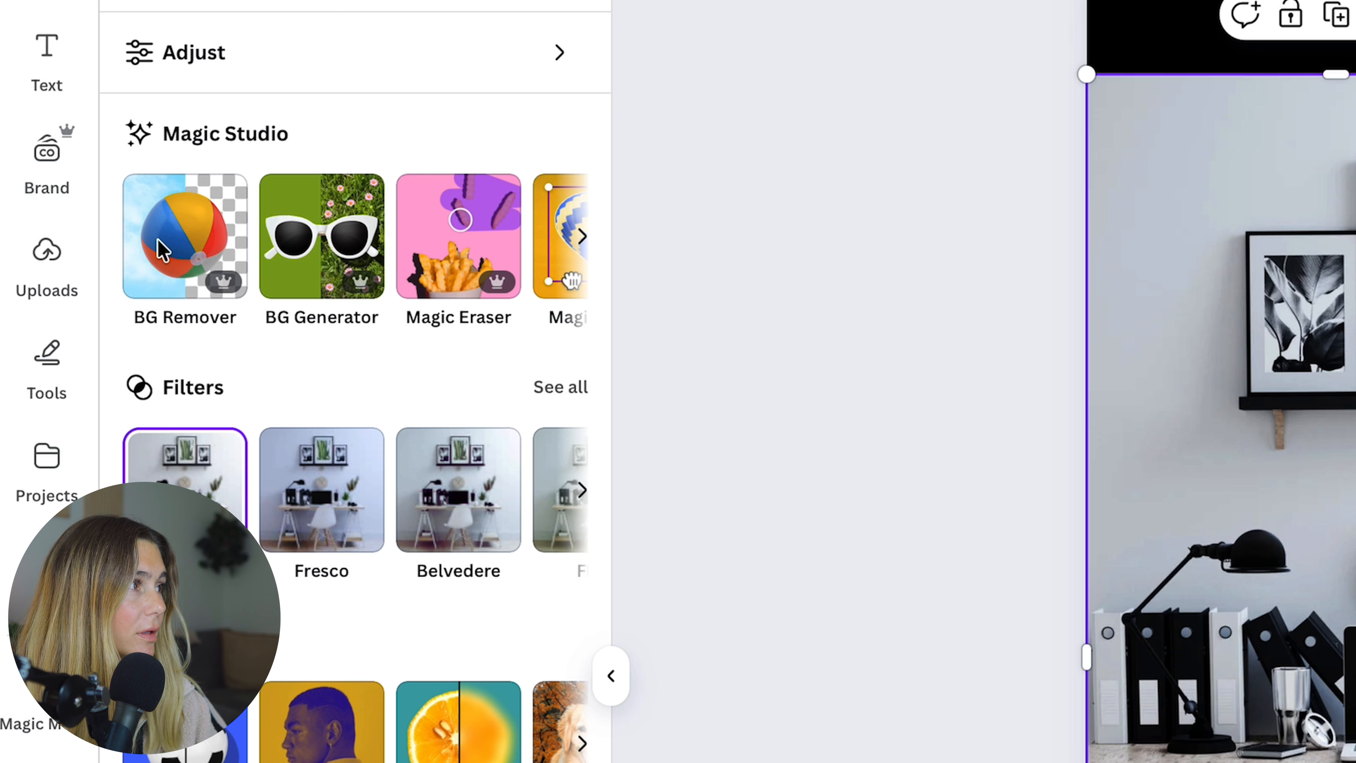
Separate the white chair from the desk photo with Magic Grab and place it beside the subtitle, above the portrait.
{"action": "scroll", "coordinate": [435, 247], "scroll_direction": "right", "scroll_amount": 5}
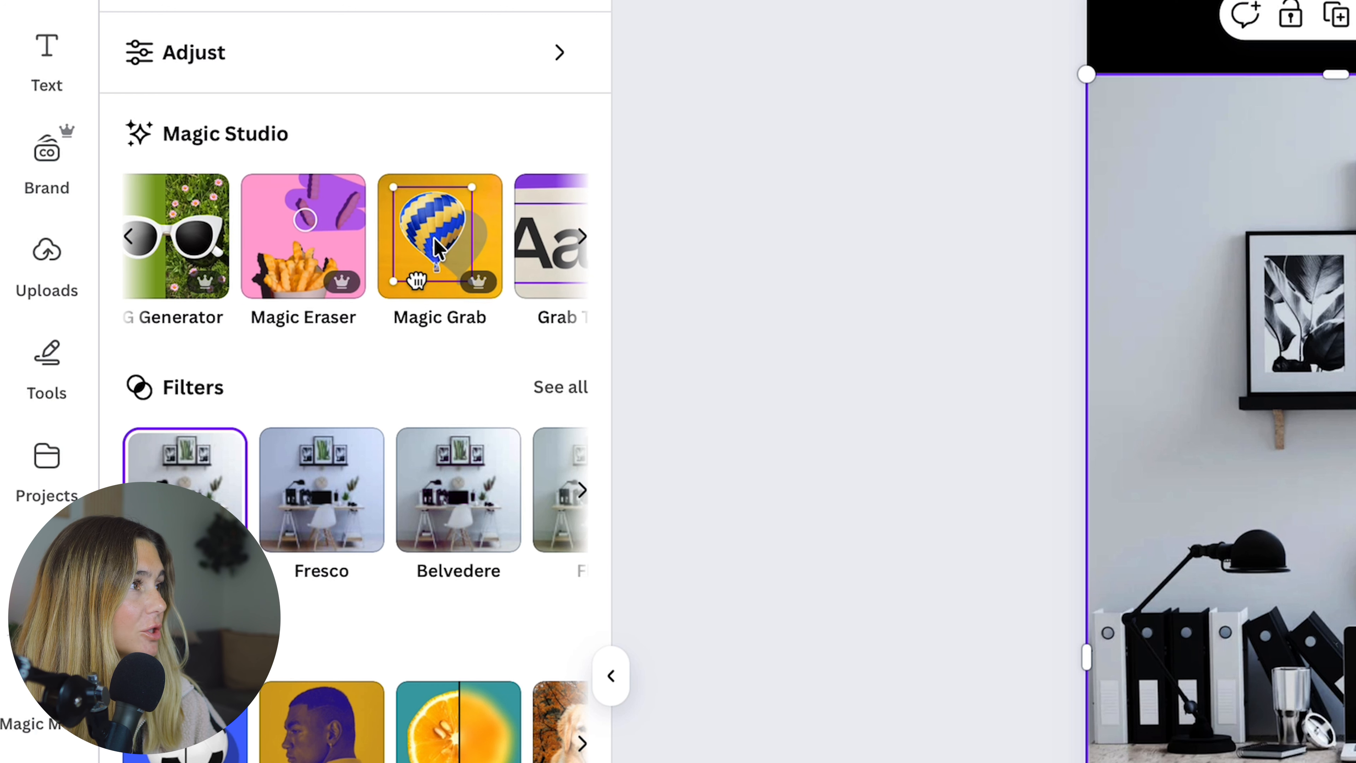
{"action": "left_click", "coordinate": [244, 231]}
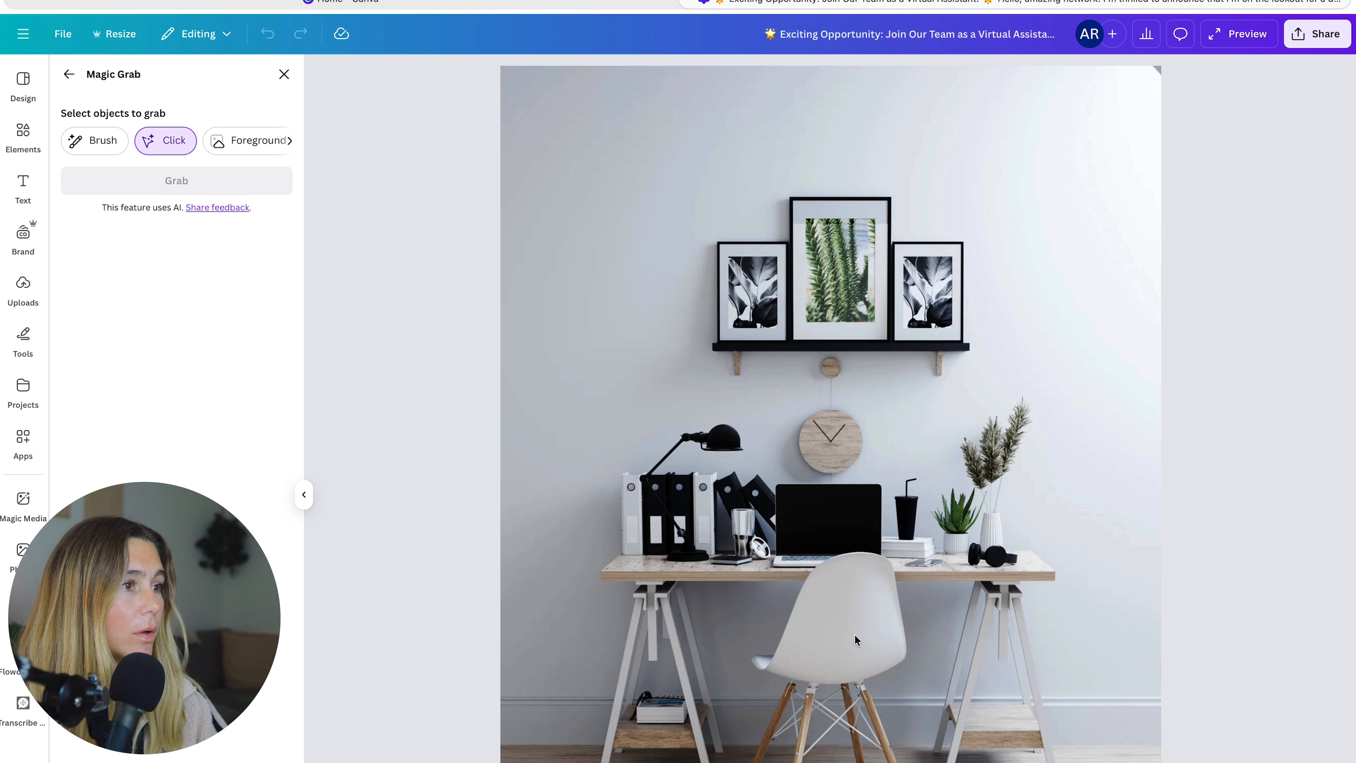
{"action": "left_click", "coordinate": [855, 646]}
{"action": "left_click", "coordinate": [176, 180]}
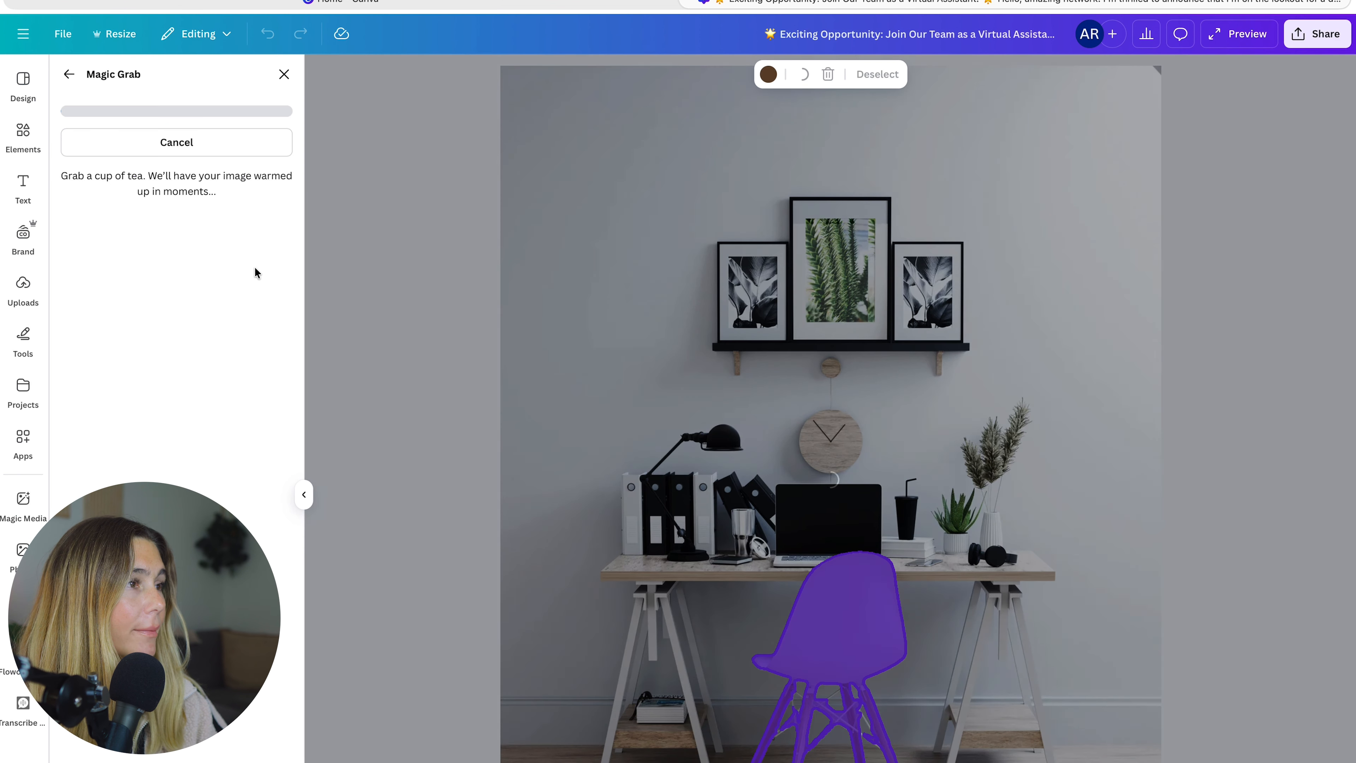
{"action": "left_click_drag", "start_coordinate": [740, 582], "coordinate": [1084, 577]}
Generate a new background for the desk photo on page 1 from the description "classy office background with lots of plants".
{"action": "left_click", "coordinate": [557, 271]}
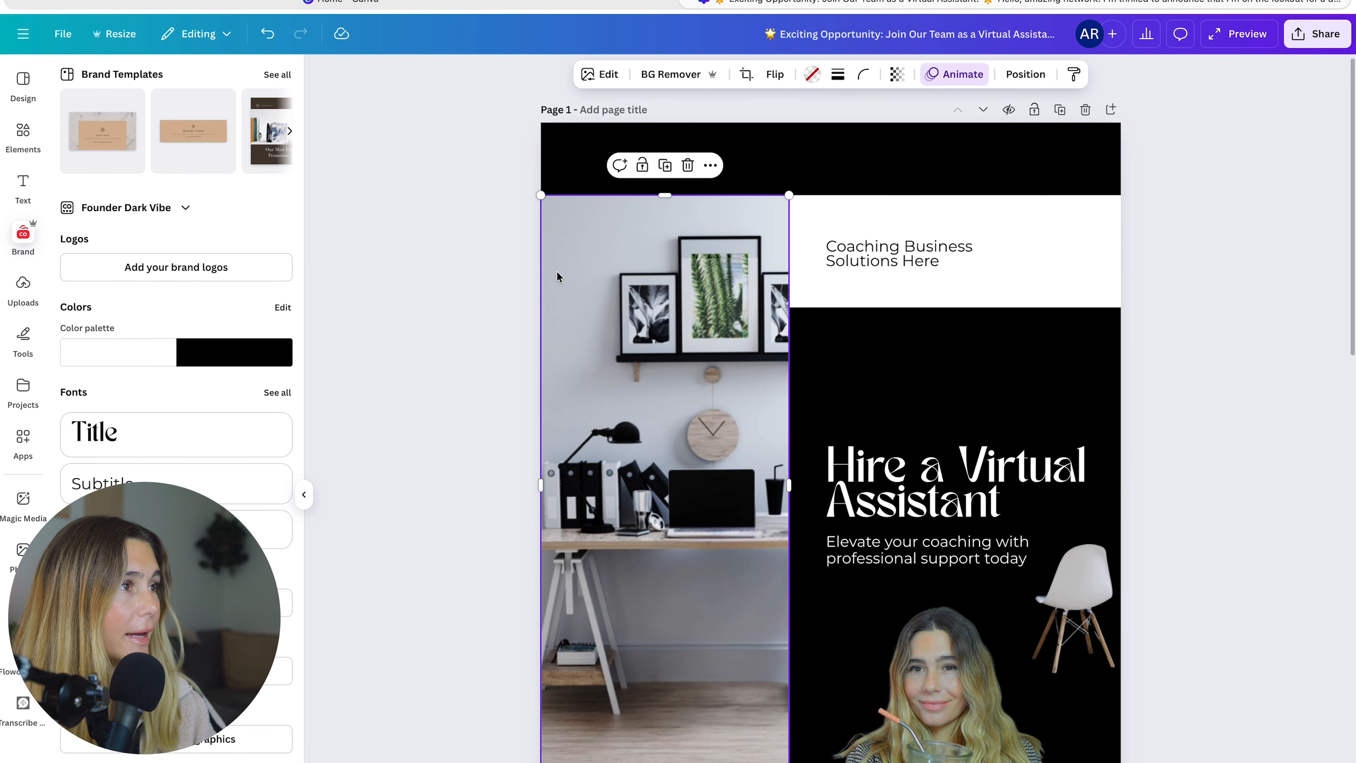
{"action": "left_click", "coordinate": [23, 138]}
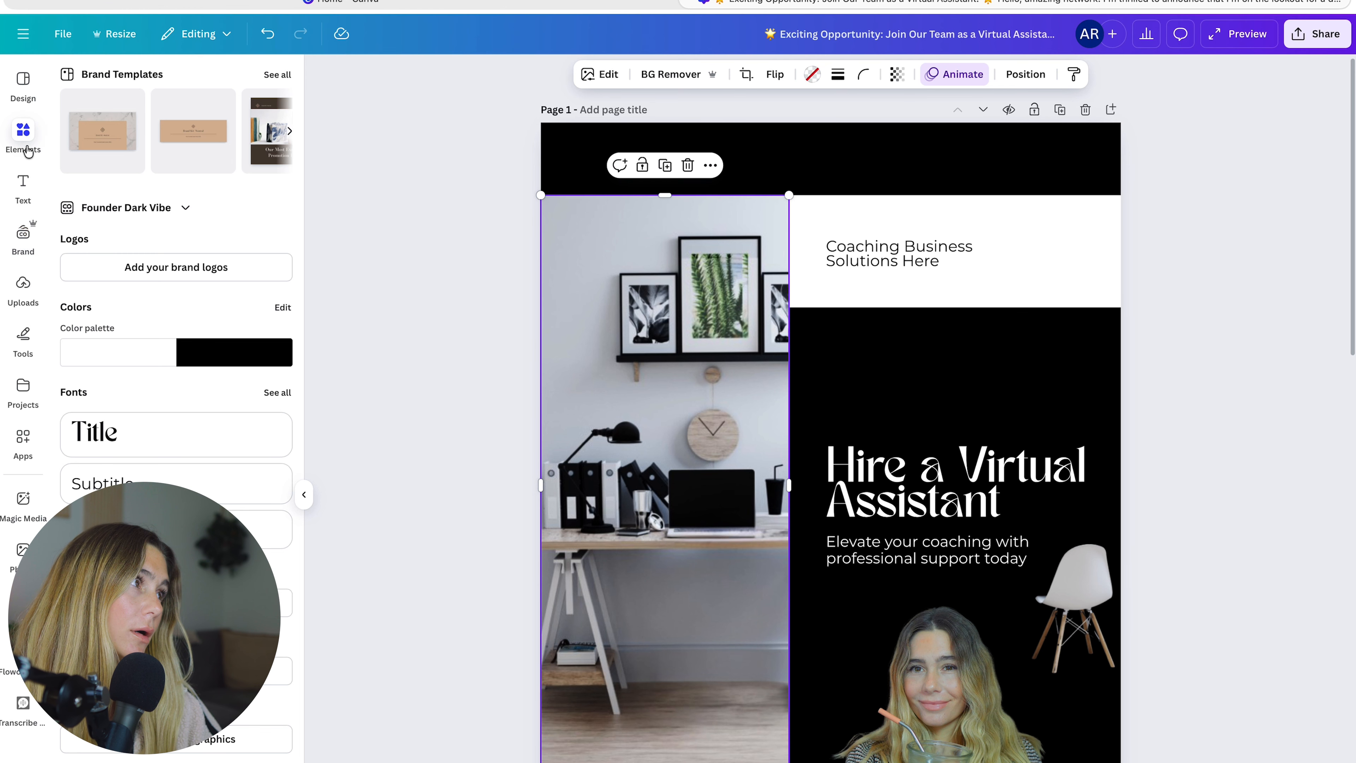
{"action": "left_click", "coordinate": [600, 74]}
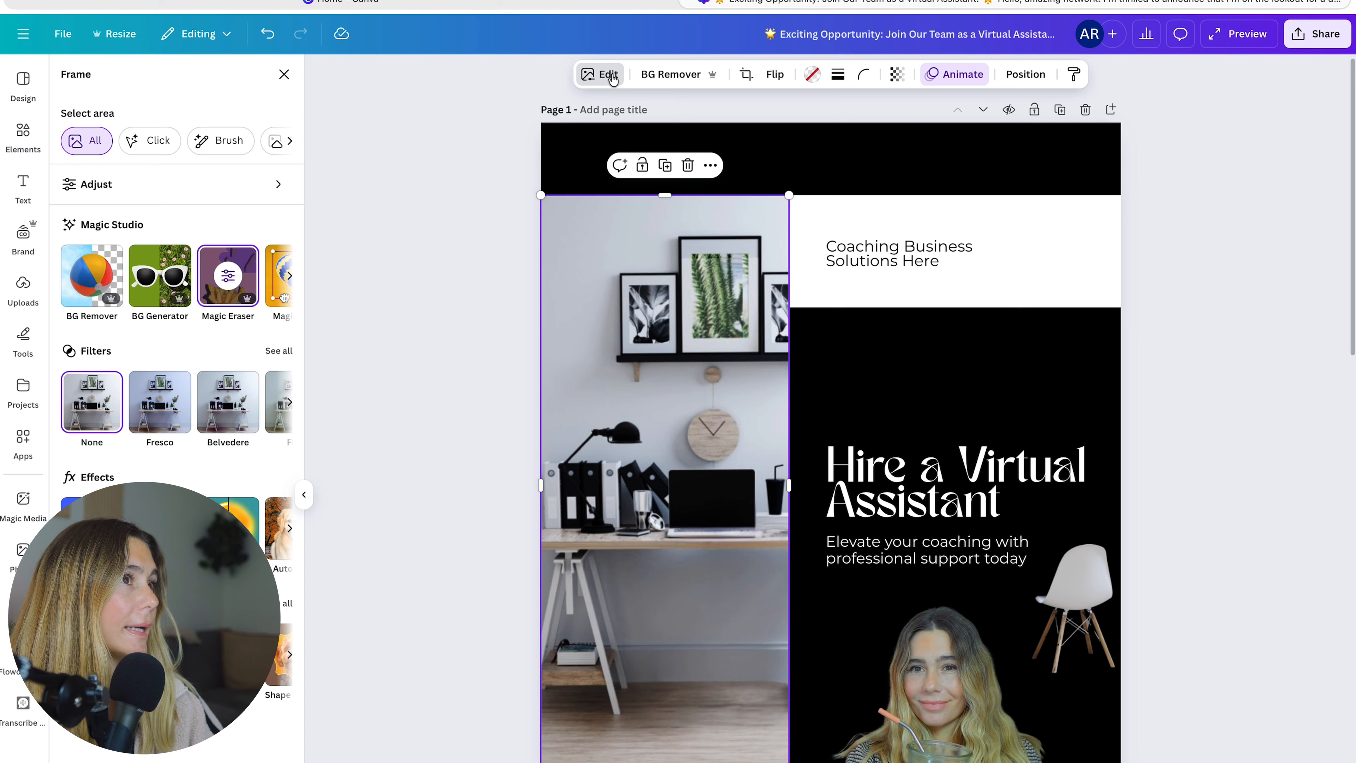
{"action": "left_click", "coordinate": [161, 294]}
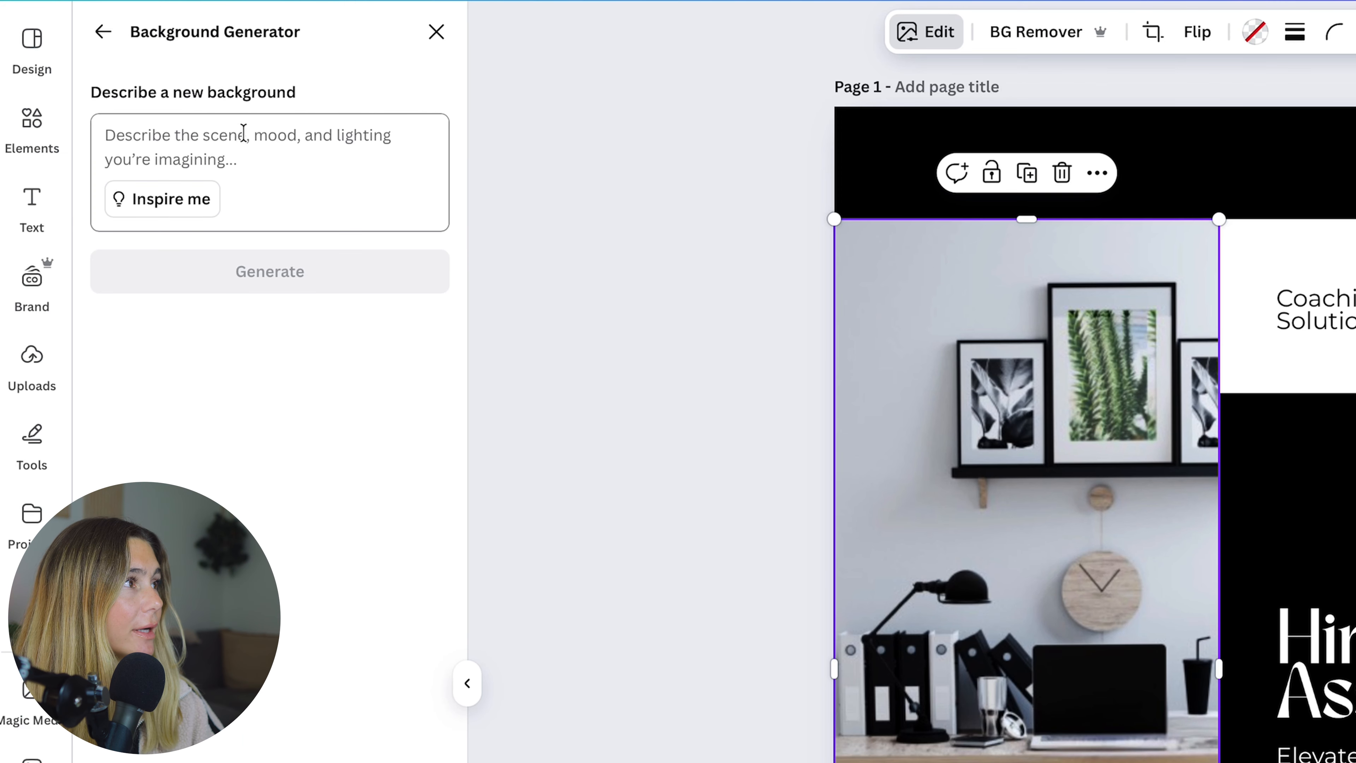
{"action": "left_click", "coordinate": [297, 162]}
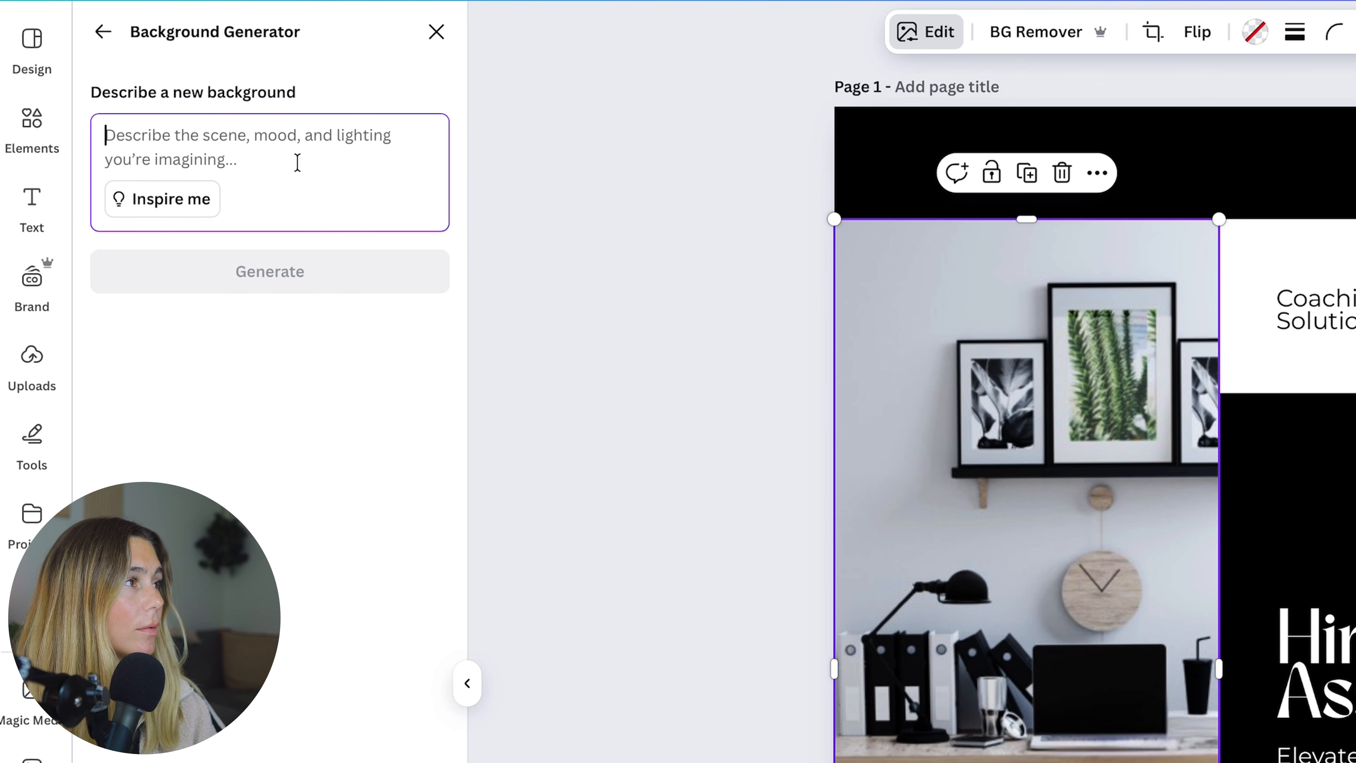
{"action": "type", "text": "classy off"}
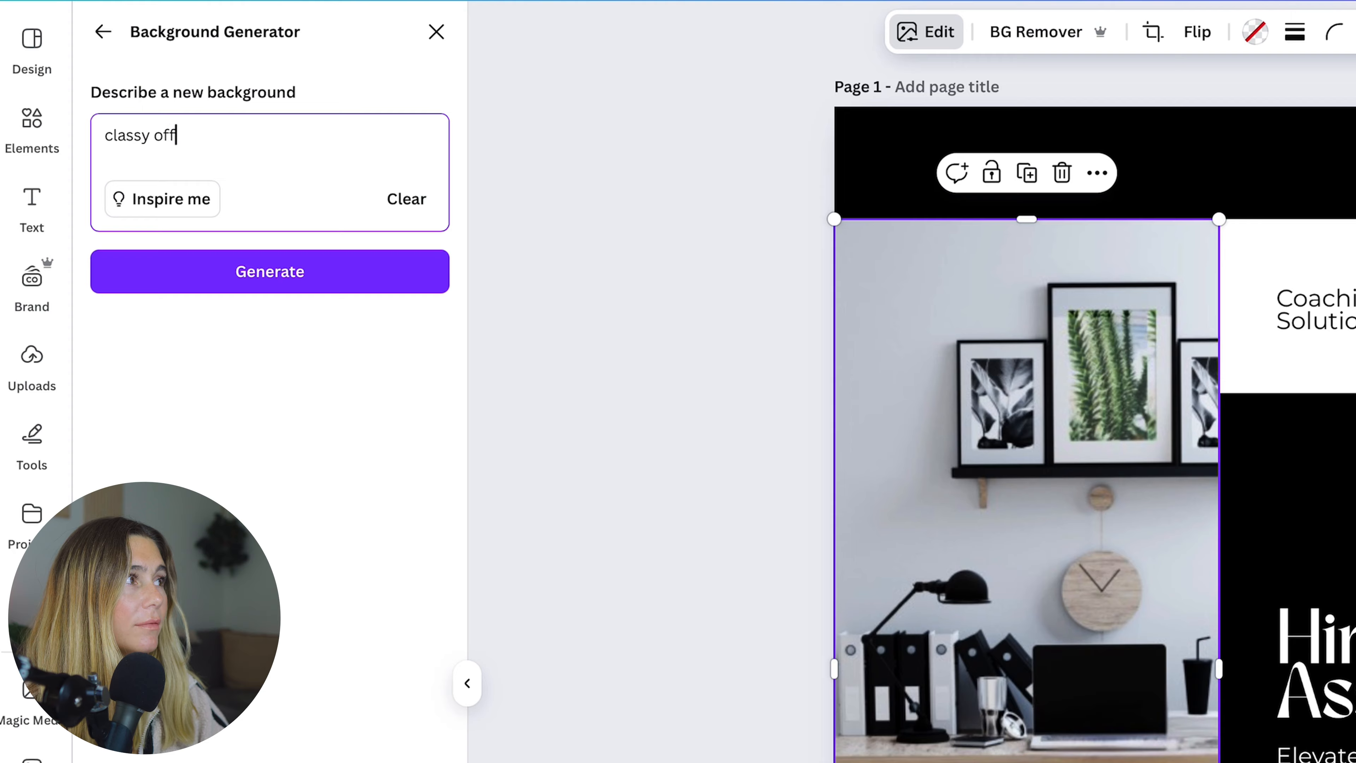
{"action": "type", "text": "ice background "}
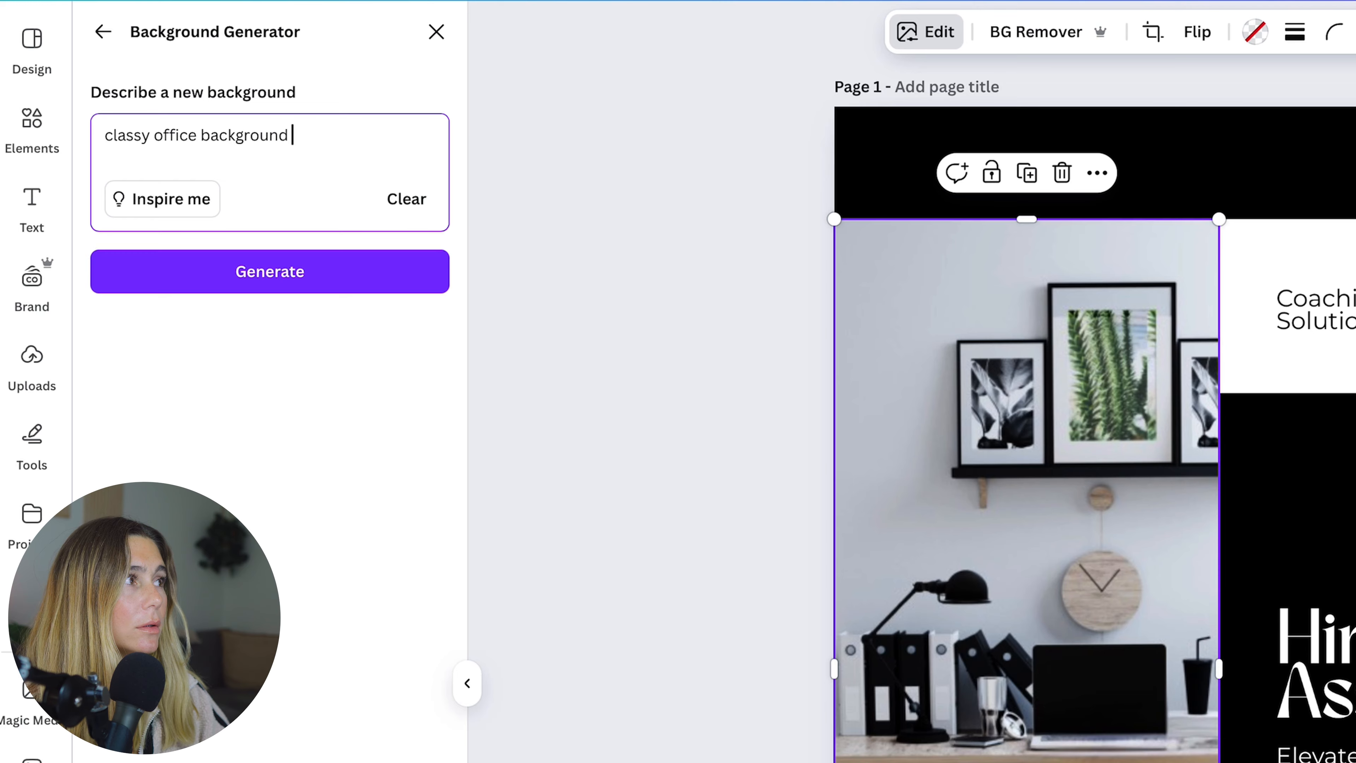
{"action": "type", "text": "with lots of pla"}
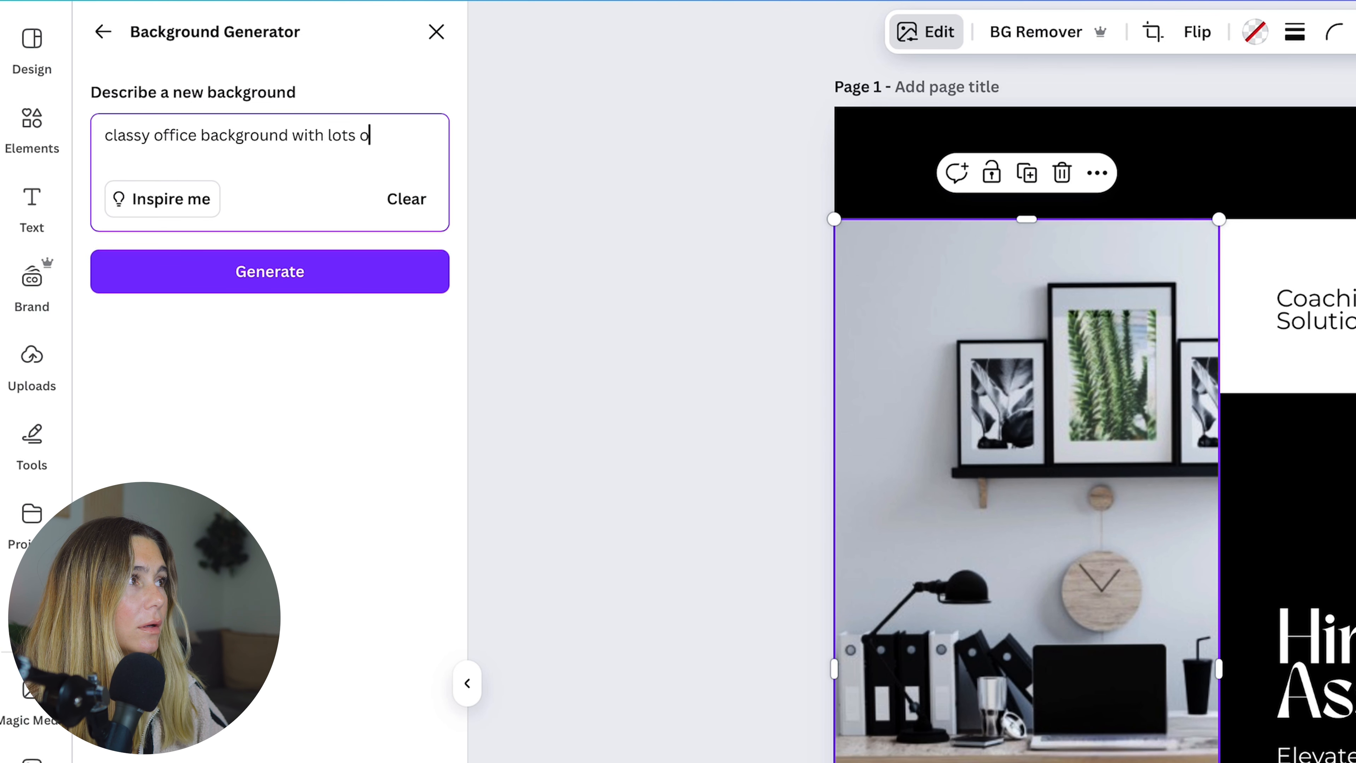
{"action": "type", "text": "nts"}
{"action": "key", "text": "Return"}
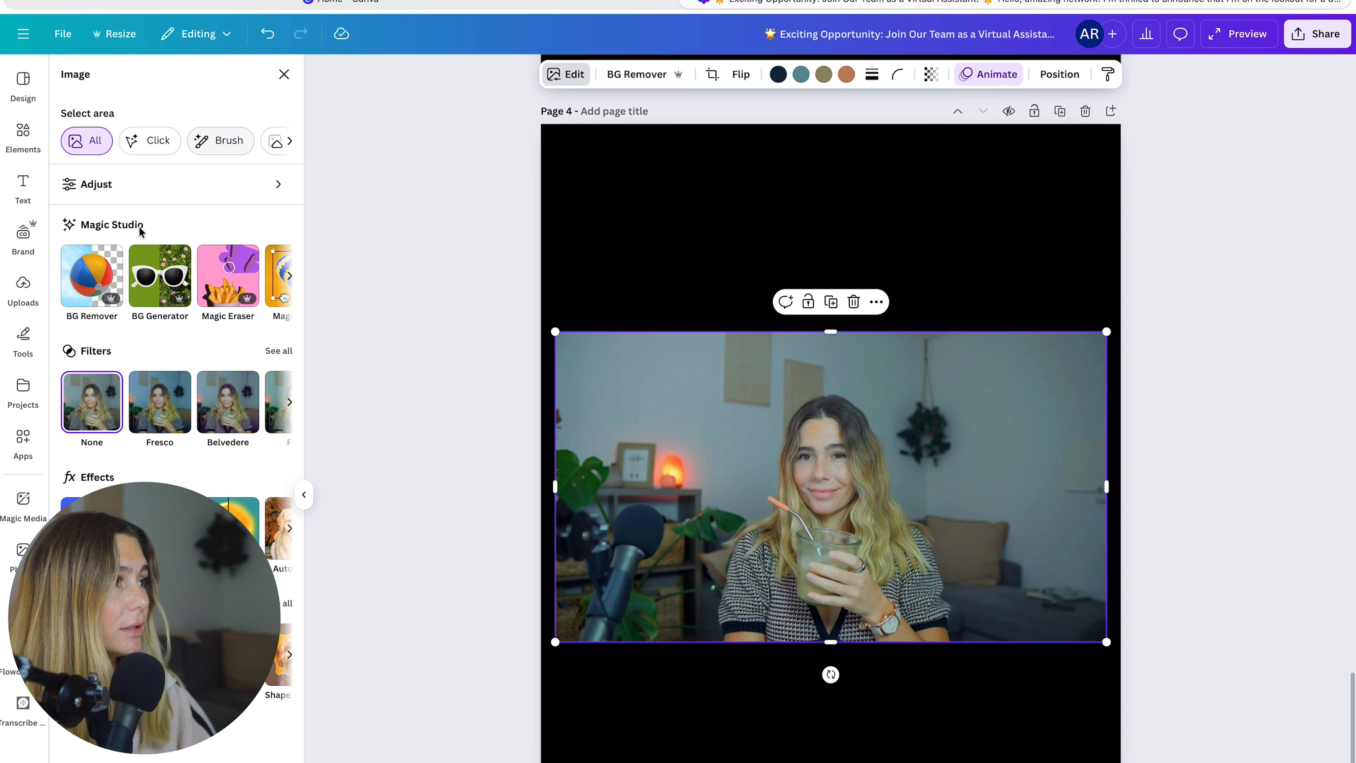
Generate a new background for the page 4 portrait from the suggested description "A sleek white background, set on a subtle reflective surface".
{"action": "scroll", "coordinate": [167, 273], "scroll_direction": "right", "scroll_amount": 3}
{"action": "scroll", "coordinate": [167, 273], "scroll_direction": "left", "scroll_amount": 3}
{"action": "left_click", "coordinate": [167, 273]}
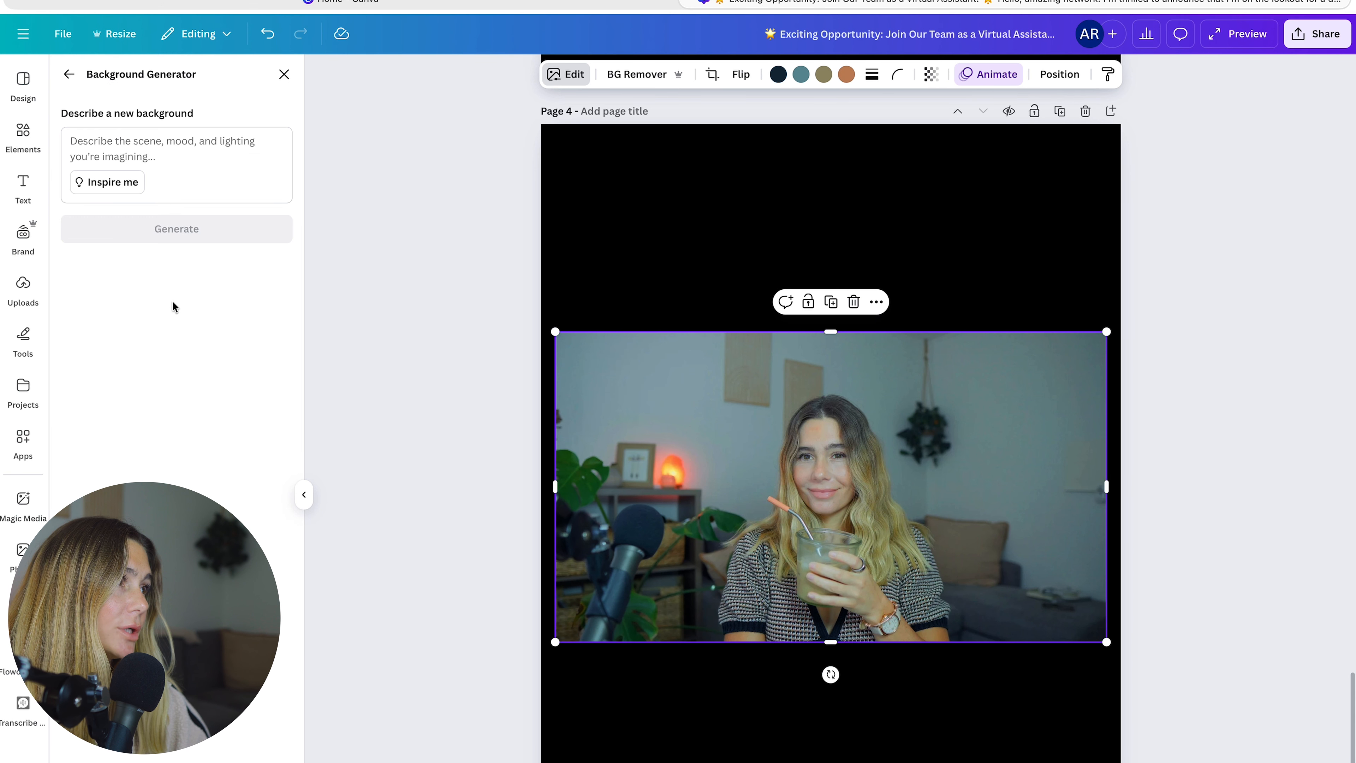
{"action": "left_click", "coordinate": [98, 185]}
{"action": "left_click", "coordinate": [99, 190]}
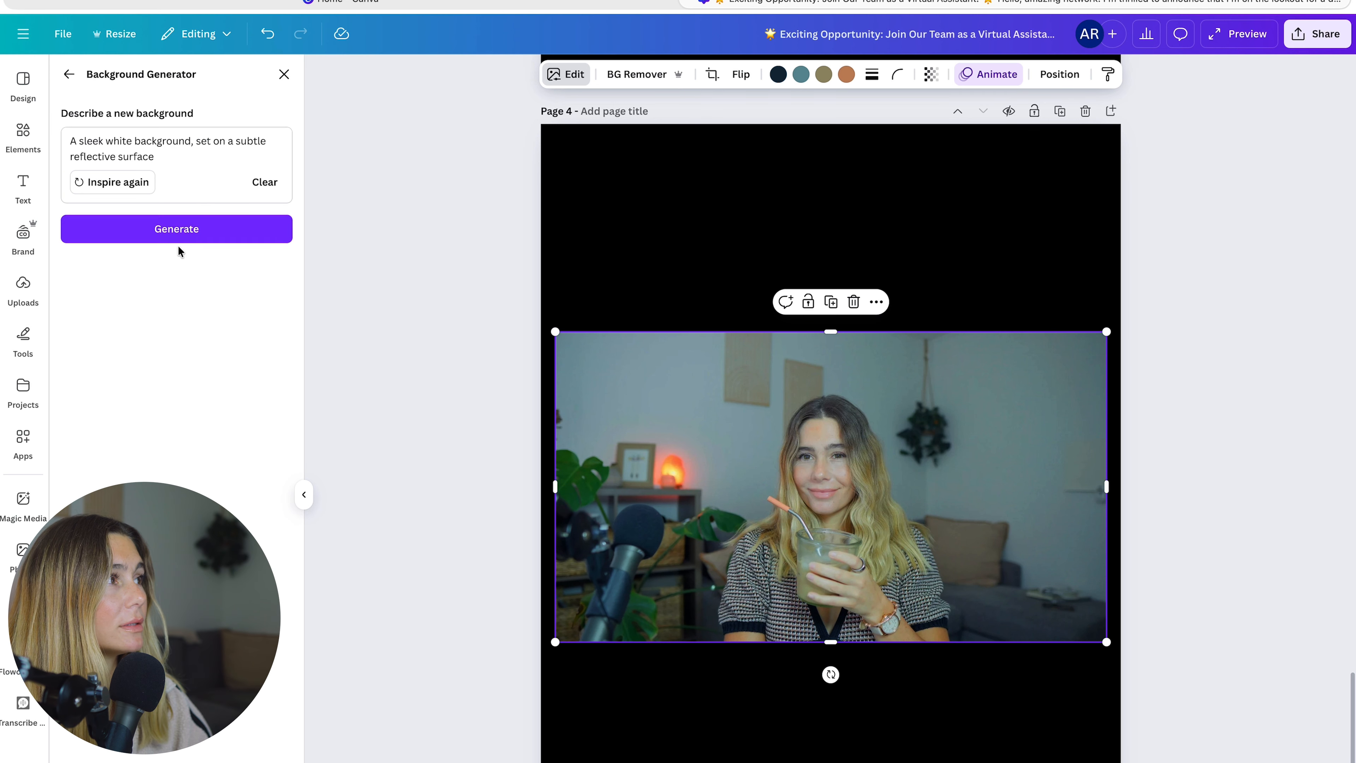
{"action": "left_click", "coordinate": [167, 234]}
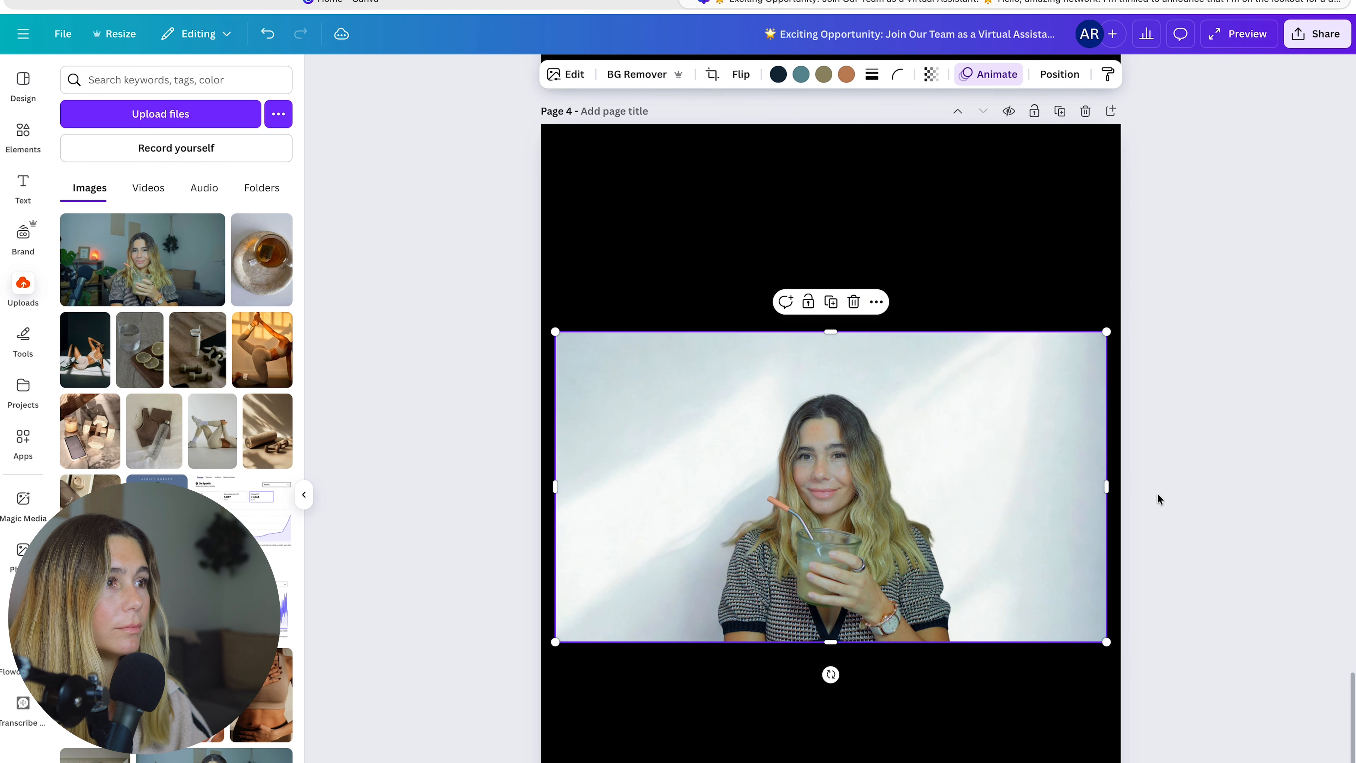
Place a copy of the white-background portrait below it on page 4 and generate a café background from a description starting "sitting in a".
{"action": "left_click_drag", "start_coordinate": [960, 475], "coordinate": [950, 315]}
{"action": "left_click", "coordinate": [822, 140]}
{"action": "left_click_drag", "start_coordinate": [868, 348], "coordinate": [864, 662]}
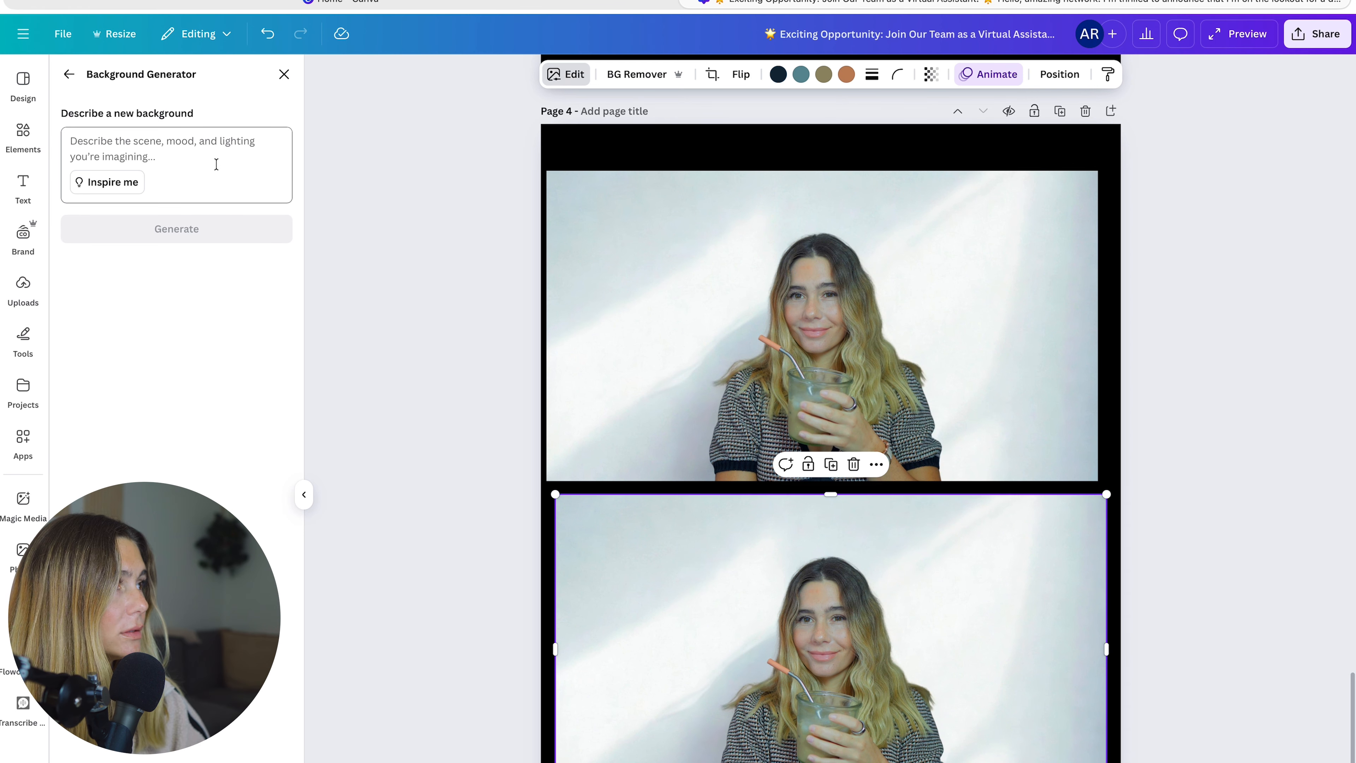
{"action": "left_click", "coordinate": [221, 164]}
{"action": "type", "text": "sitting in a"}
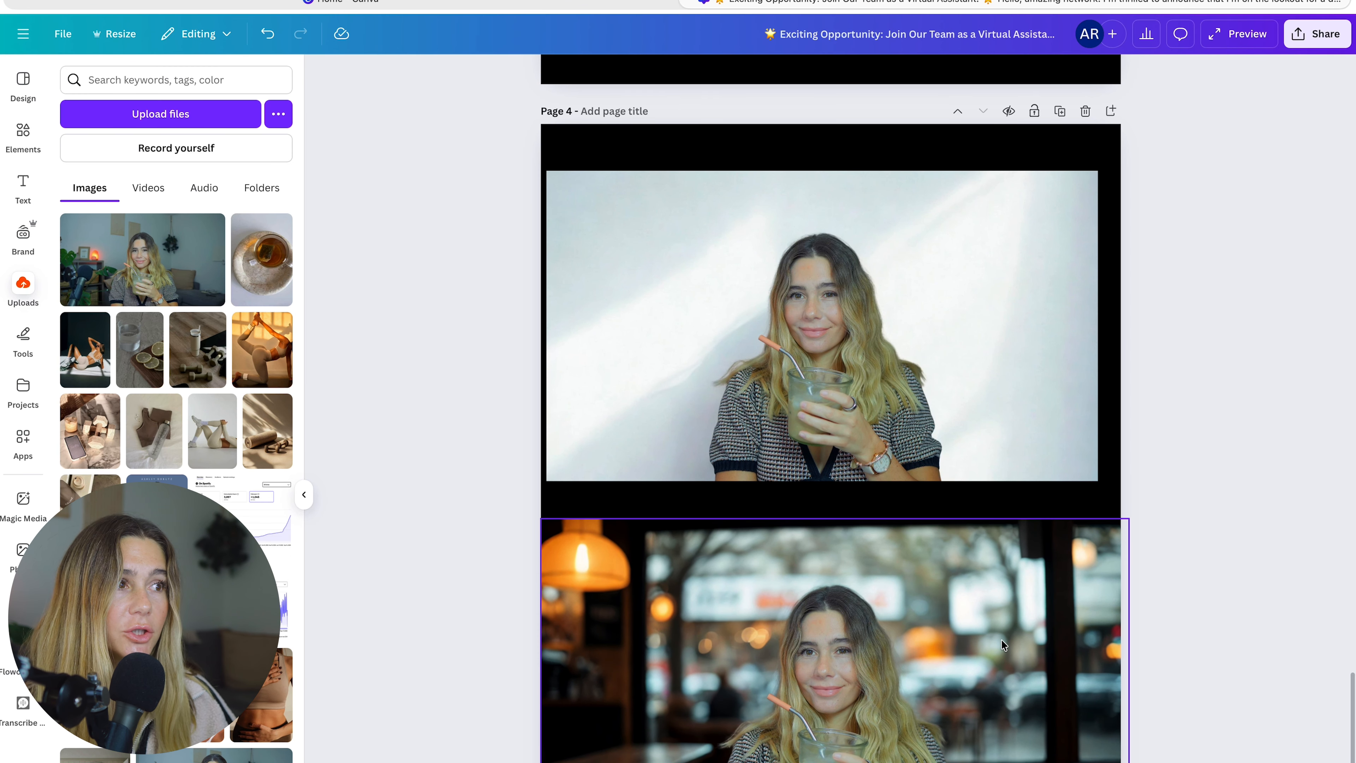
{"action": "scroll", "coordinate": [1001, 640], "scroll_direction": "up", "scroll_amount": 15}
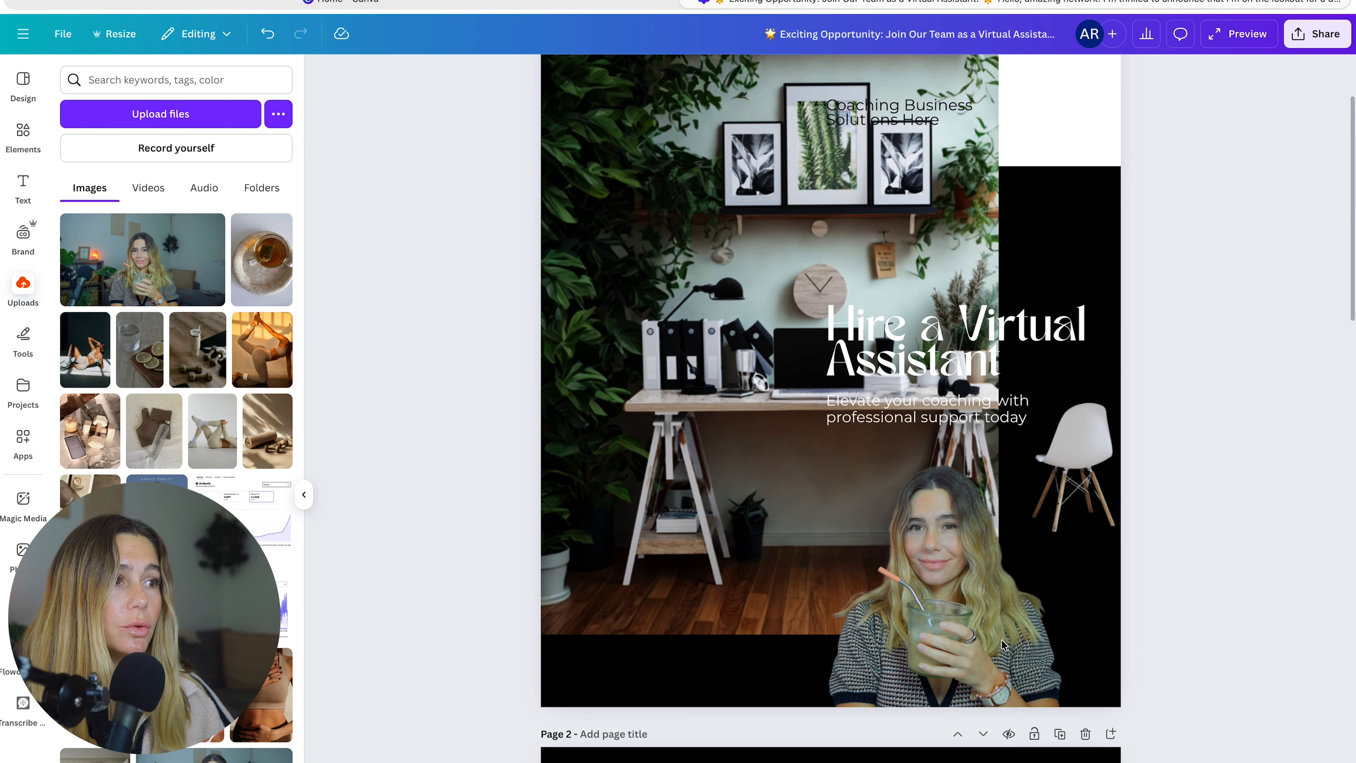
{"action": "left_click", "coordinate": [1003, 645]}
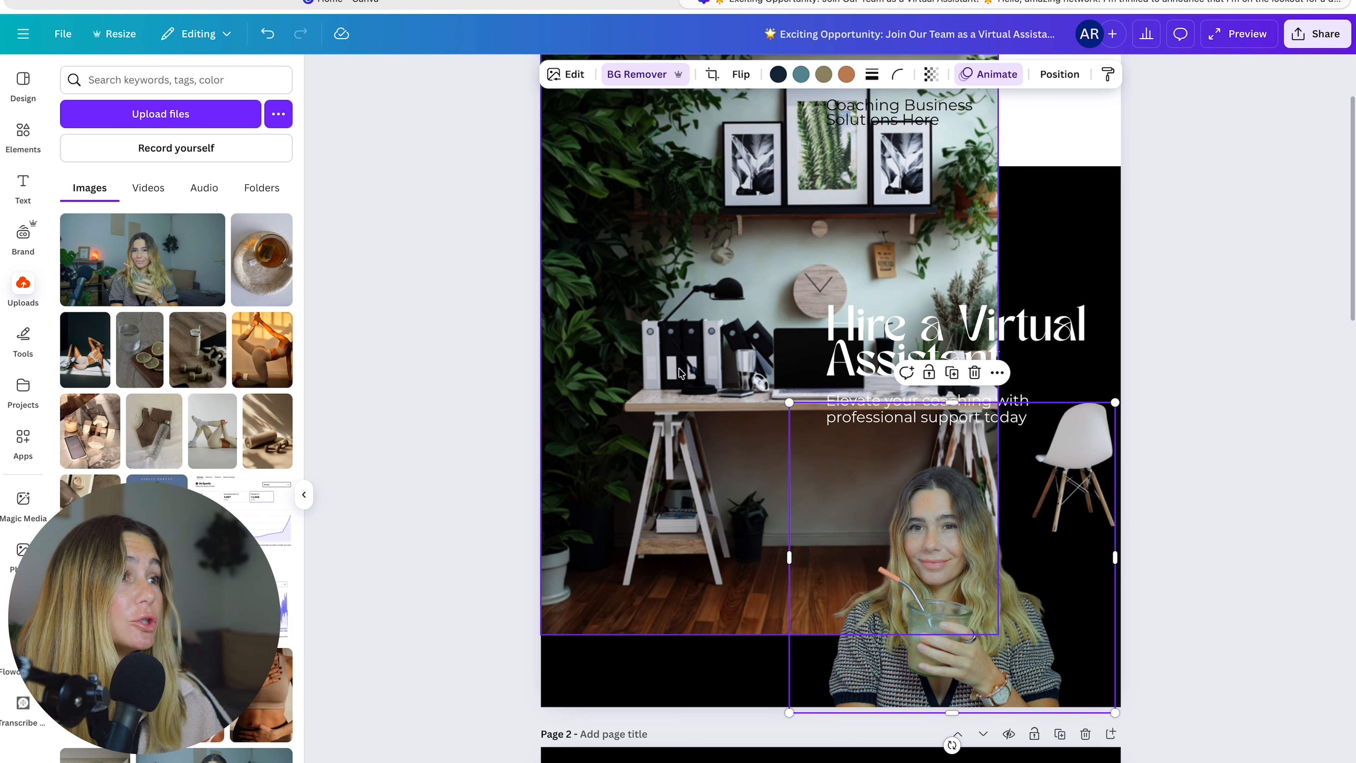
{"action": "left_click", "coordinate": [684, 376]}
{"action": "left_click", "coordinate": [1164, 236]}
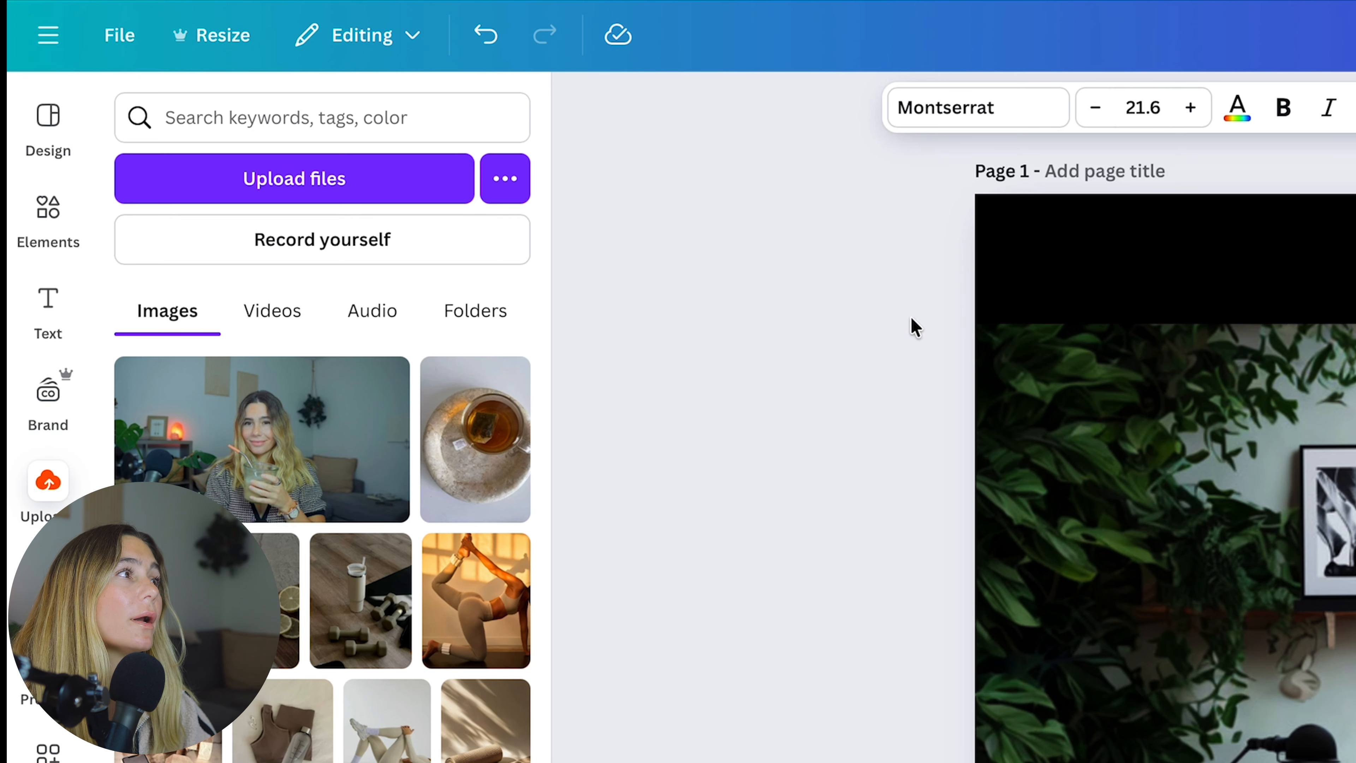
Create a copy of the hiring post design resized to the Email Header format.
{"action": "left_click", "coordinate": [234, 38]}
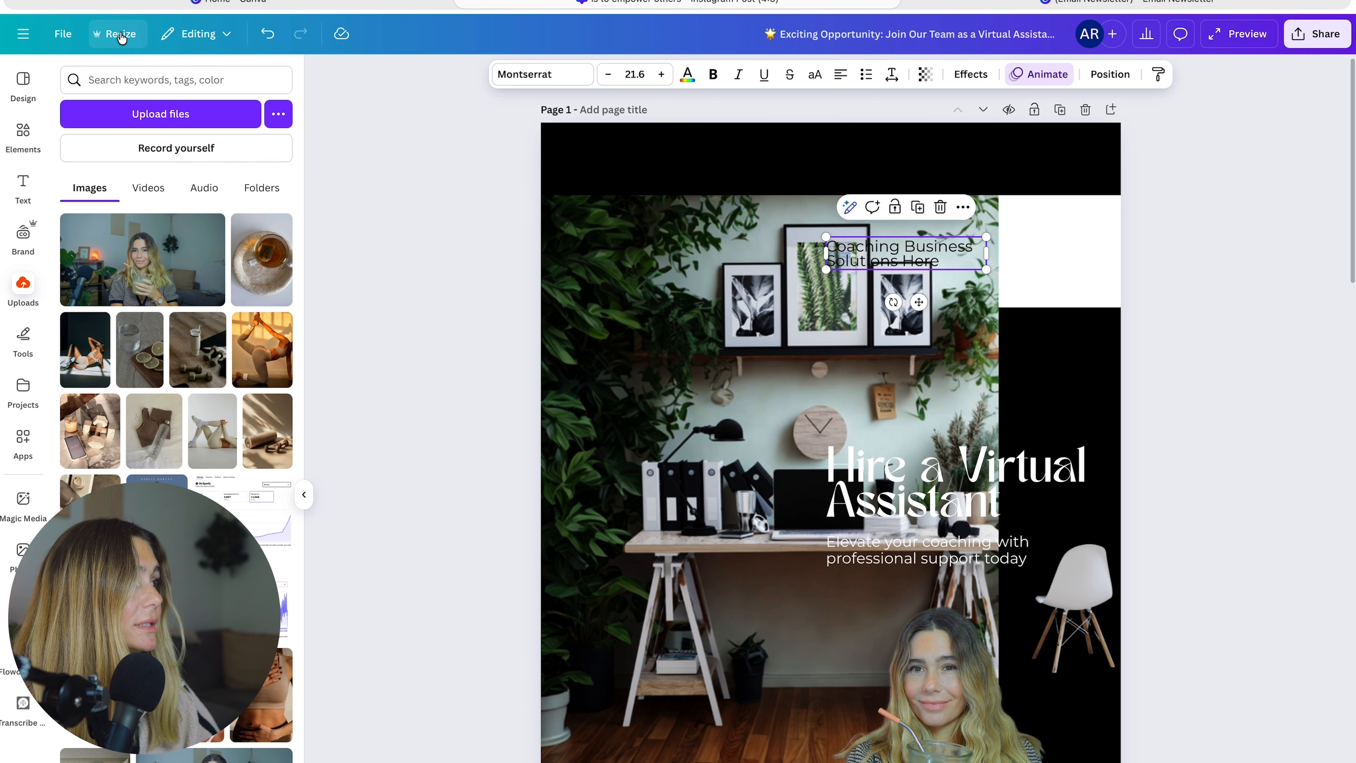
{"action": "left_click", "coordinate": [225, 36]}
{"action": "type", "text": "email header"}
{"action": "left_click", "coordinate": [108, 128]}
{"action": "left_click", "coordinate": [309, 535]}
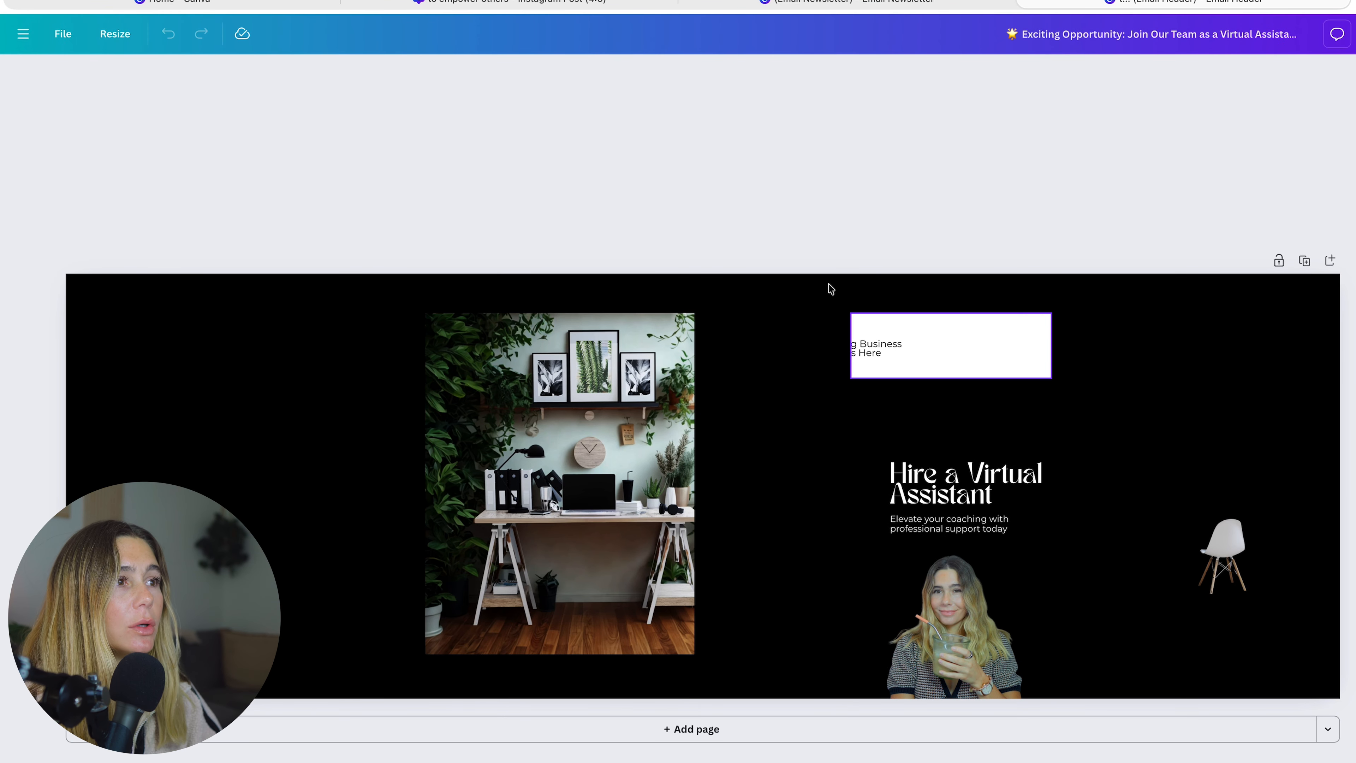
Enlarge the desk photo to the header's full height at its left edge and extend the white box leftwards to fit its text.
{"action": "left_click_drag", "start_coordinate": [560, 483], "coordinate": [201, 444]}
{"action": "left_click_drag", "start_coordinate": [336, 615], "coordinate": [459, 658]}
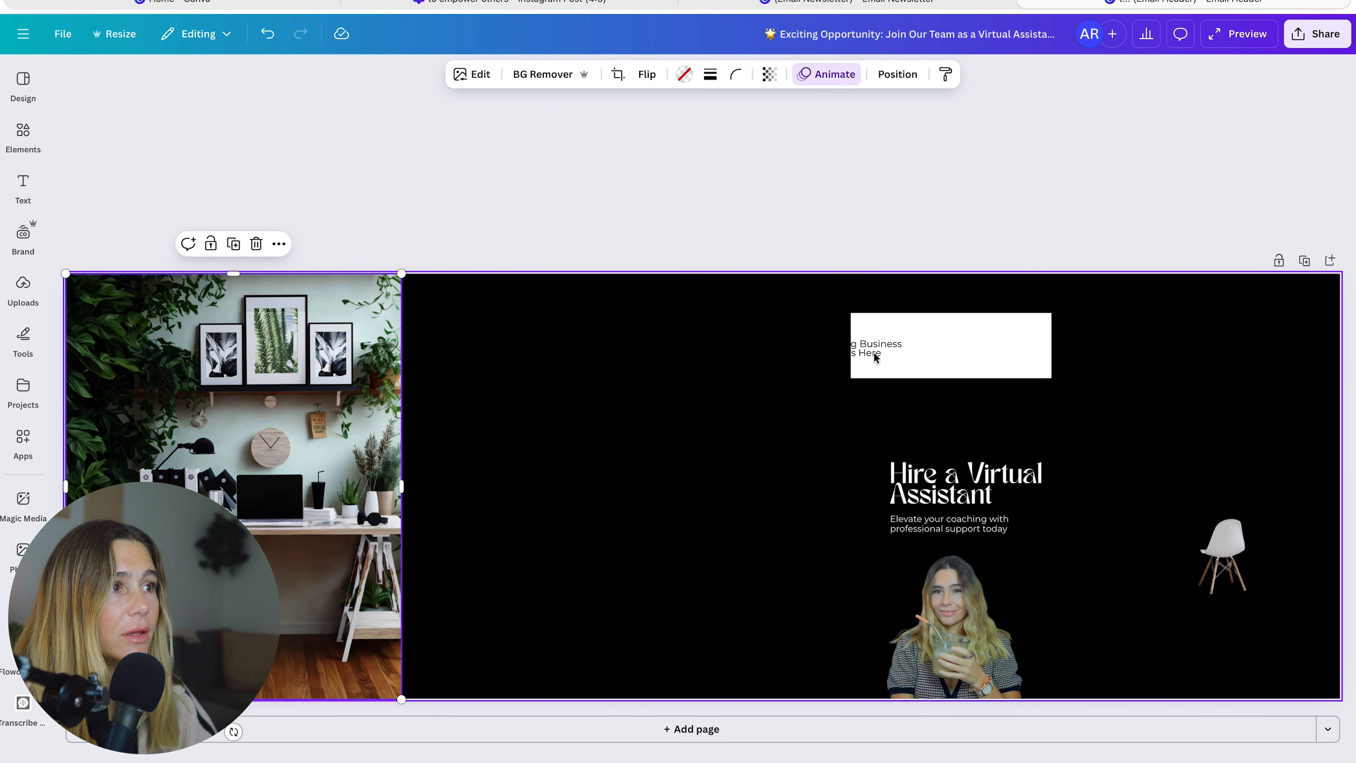
{"action": "left_click", "coordinate": [875, 357]}
{"action": "left_click", "coordinate": [855, 348]}
{"action": "left_click_drag", "start_coordinate": [852, 344], "coordinate": [795, 346]}
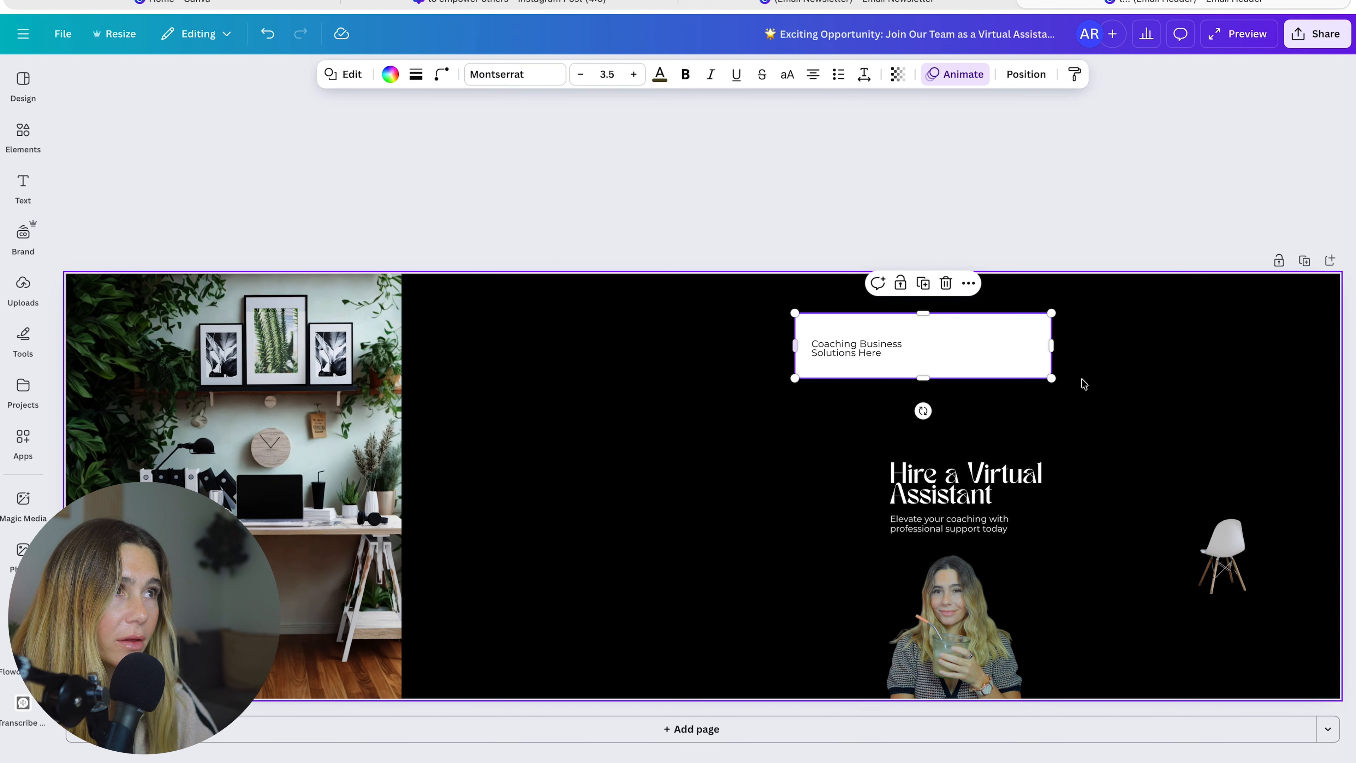
Search the resize formats for "deck" and resize the email header design itself to a presentation.
{"action": "left_click", "coordinate": [125, 35]}
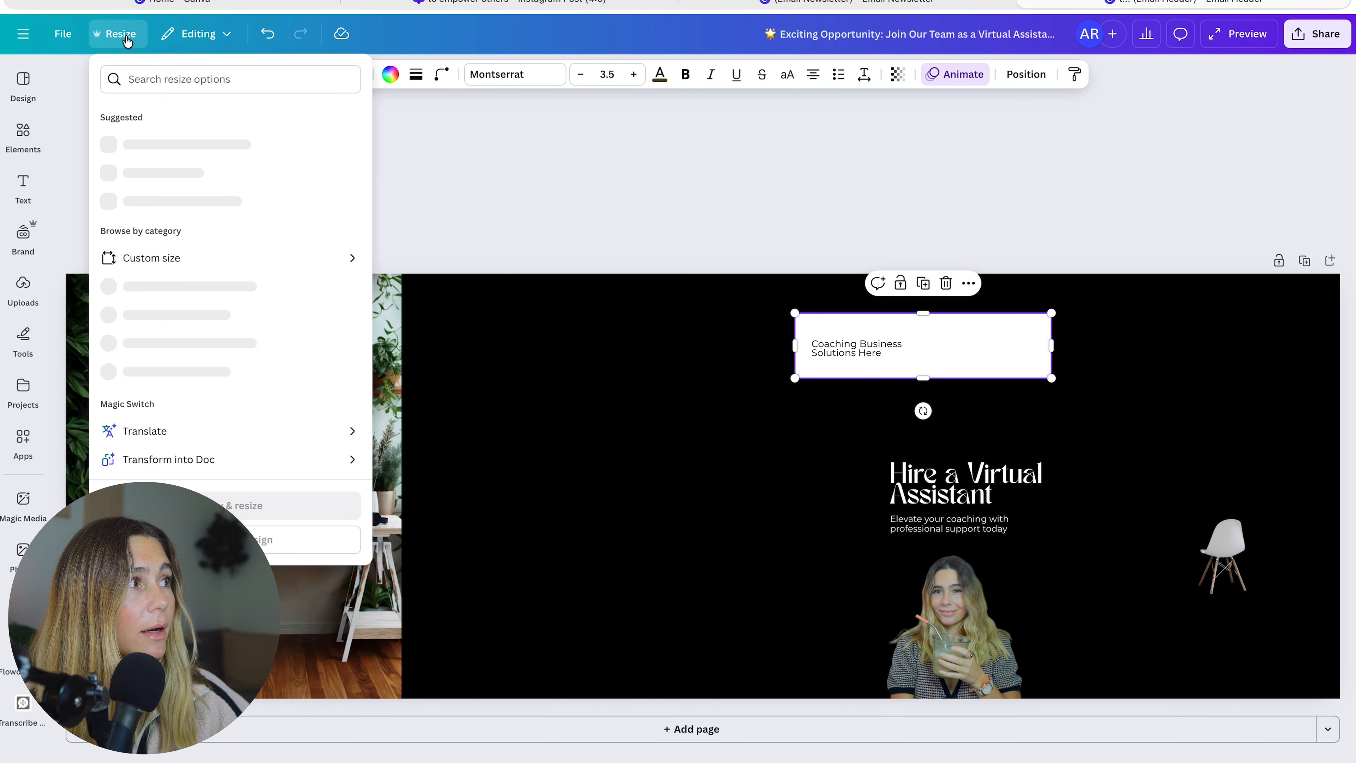
{"action": "left_click", "coordinate": [188, 81]}
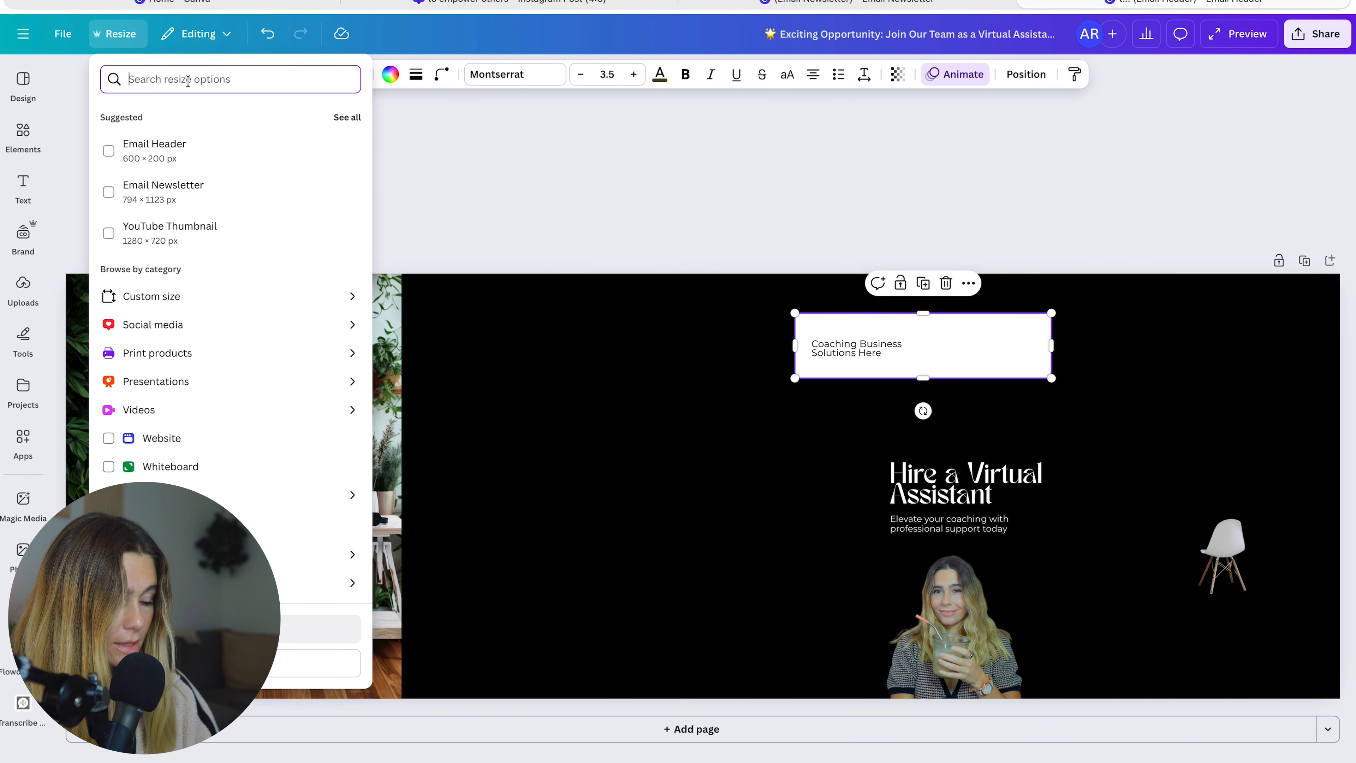
{"action": "type", "text": "deck"}
{"action": "left_click", "coordinate": [218, 296]}
{"action": "left_click", "coordinate": [230, 481]}
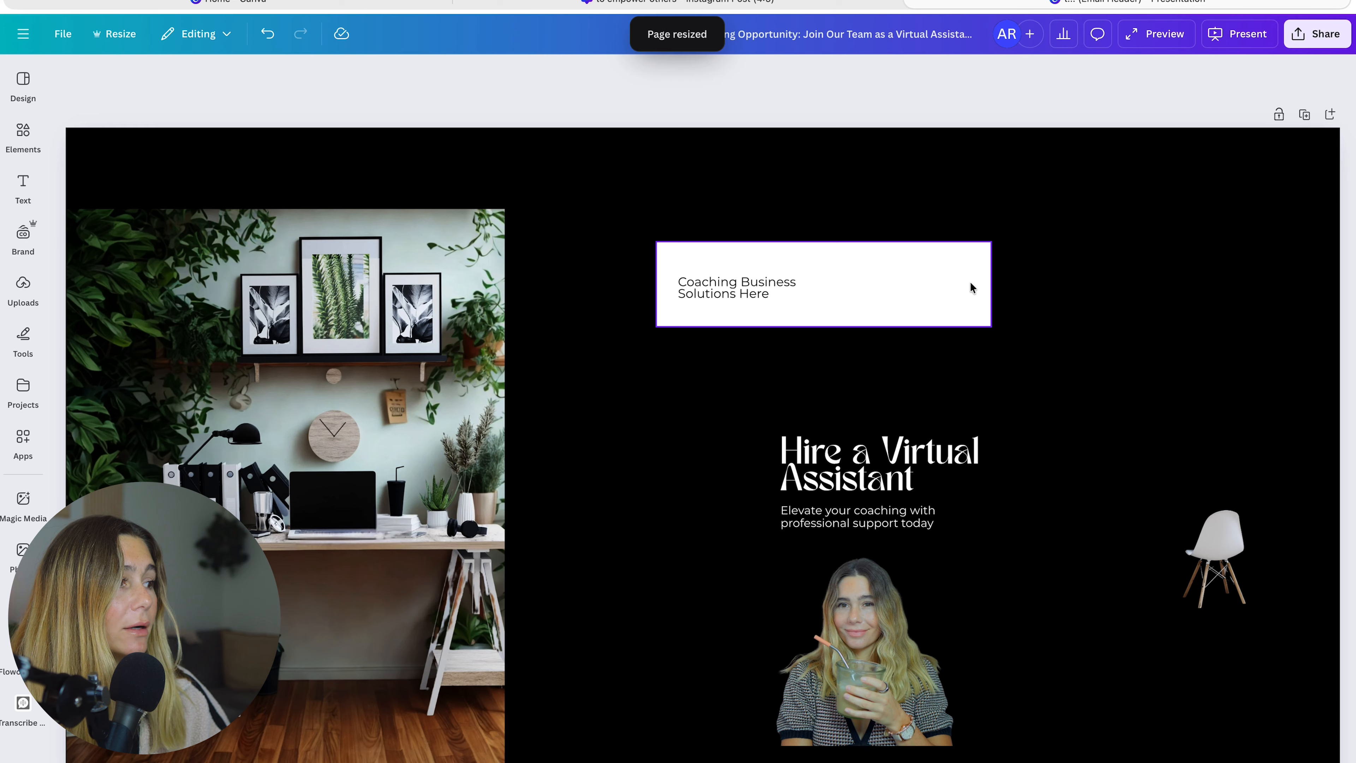